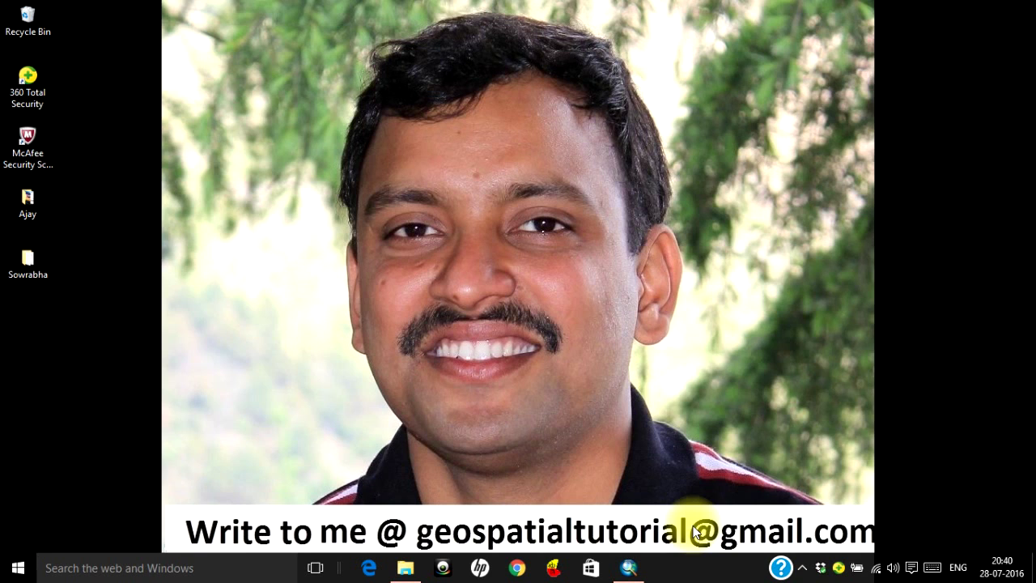
- Open Chrome and search Google for "elshyal smart gis"
{"action": "left_click", "coordinate": [518, 570]}
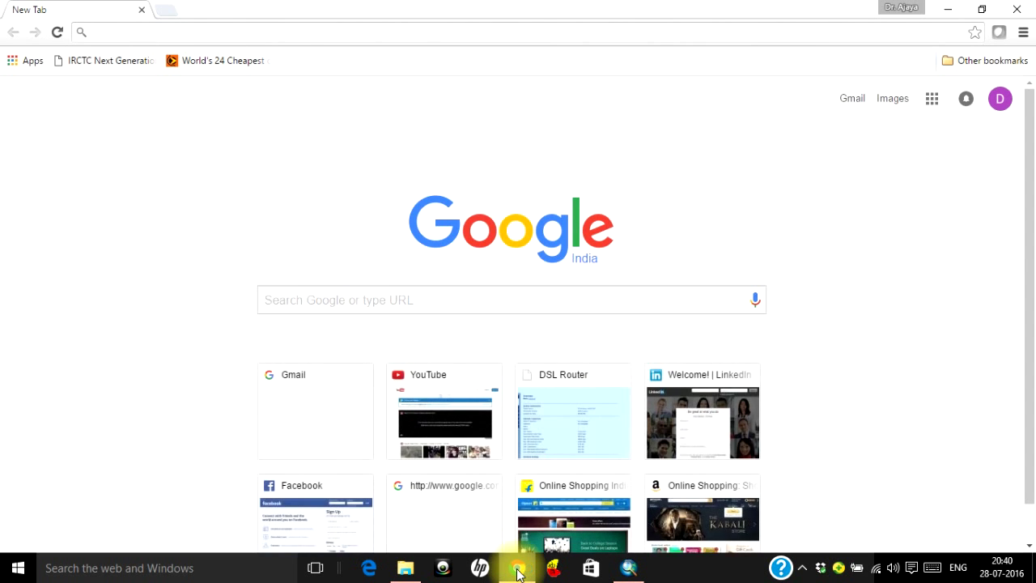
{"action": "type", "text": "els"}
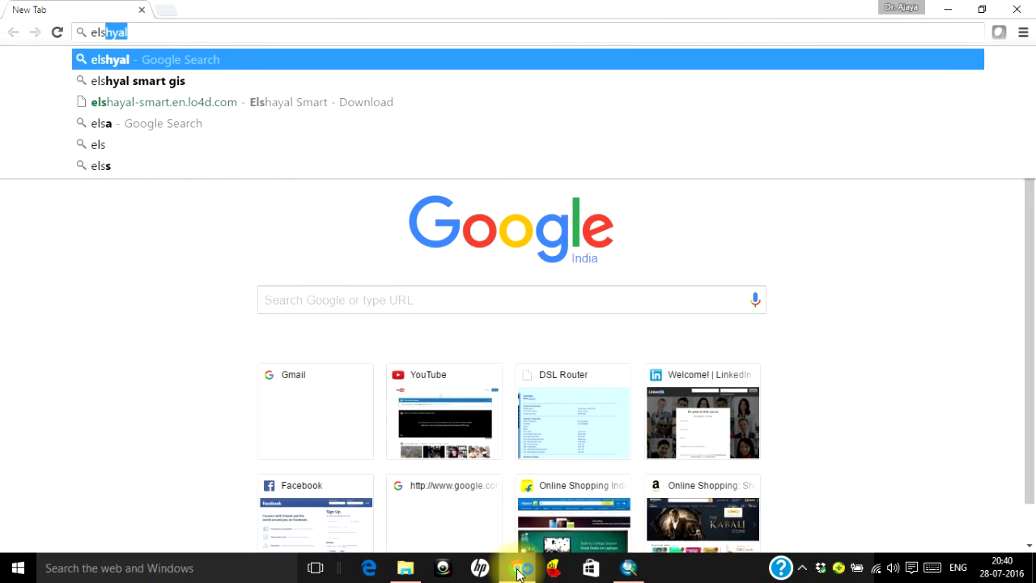
{"action": "type", "text": "hayal "}
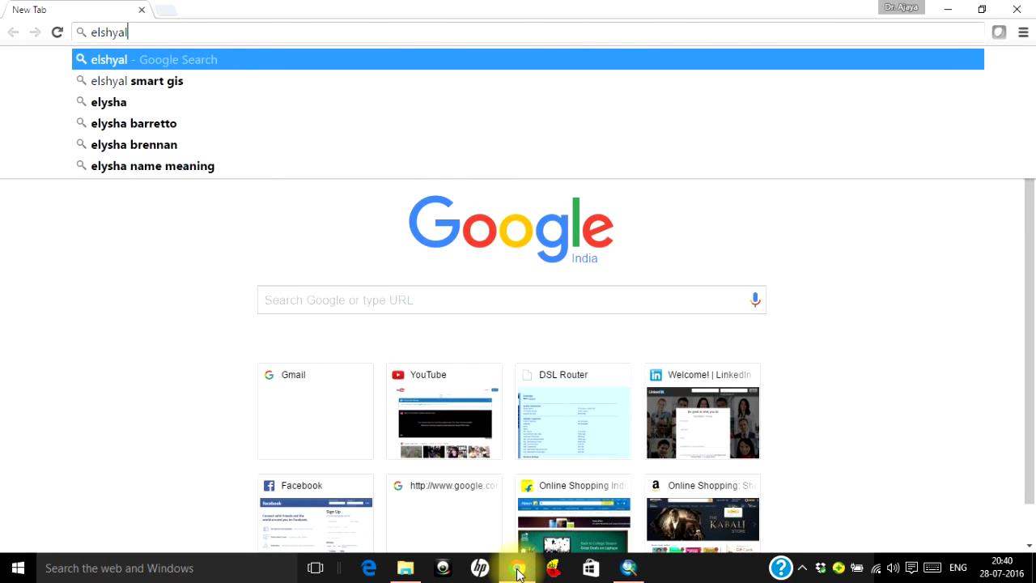
{"action": "type", "text": "smart"}
{"action": "key", "text": "BackSpace"}
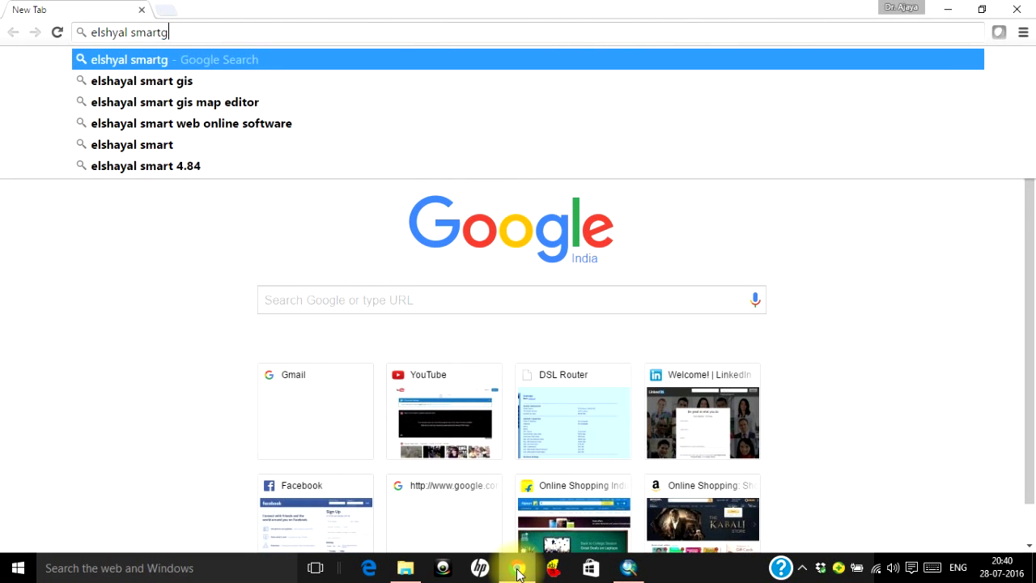
{"action": "type", "text": "gis"}
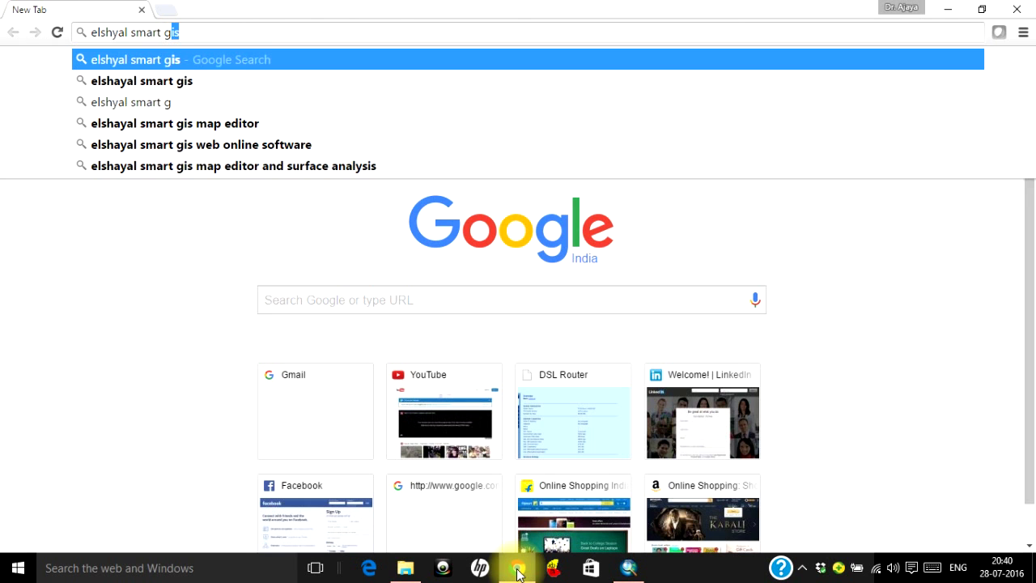
{"action": "key", "text": "Return"}
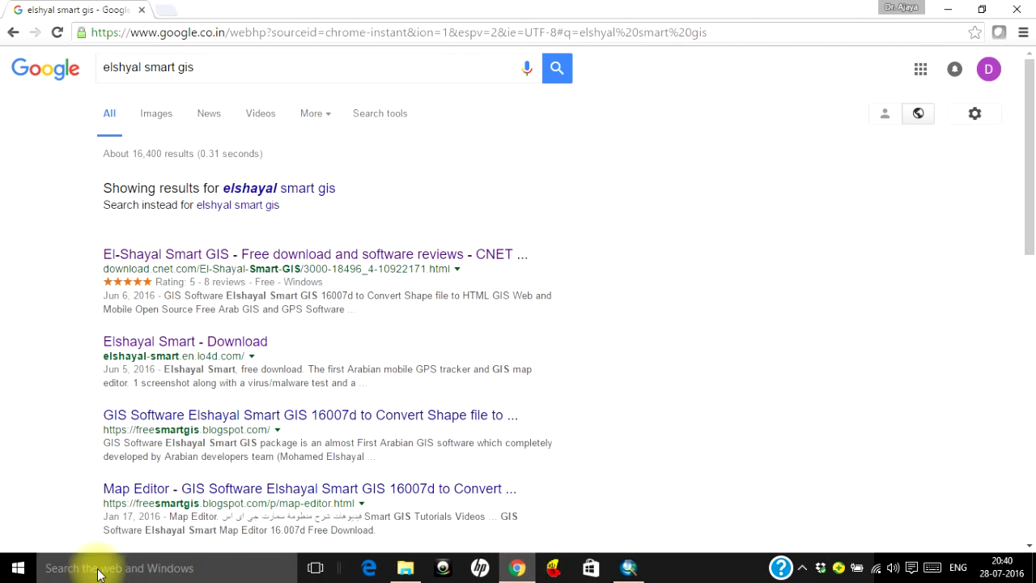
- Start downloading Elshayal Smart 16.007d from the LO4D.com UK mirror, cancel the download and close the browser
{"action": "left_click", "coordinate": [239, 343]}
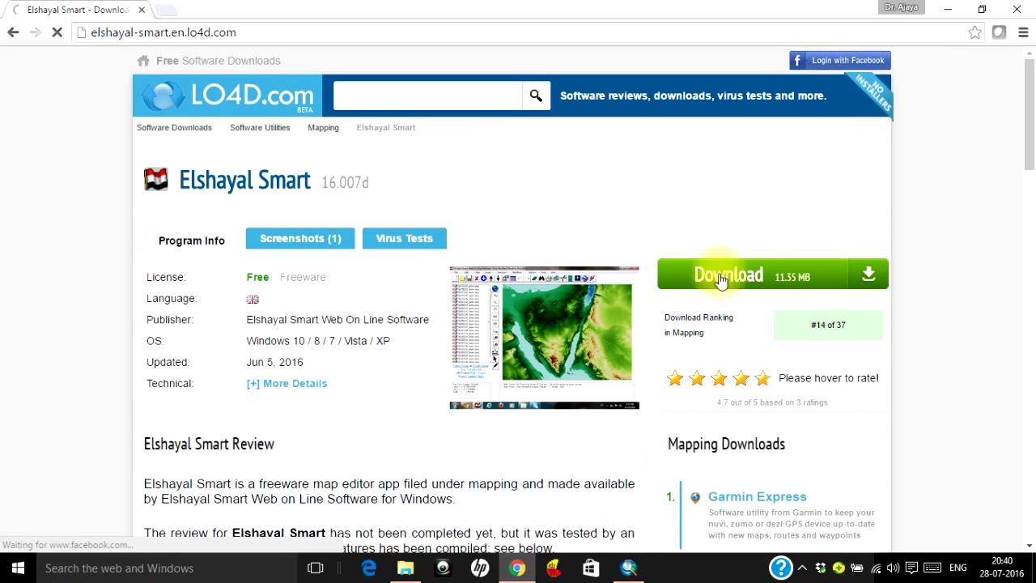
{"action": "left_click", "coordinate": [762, 284]}
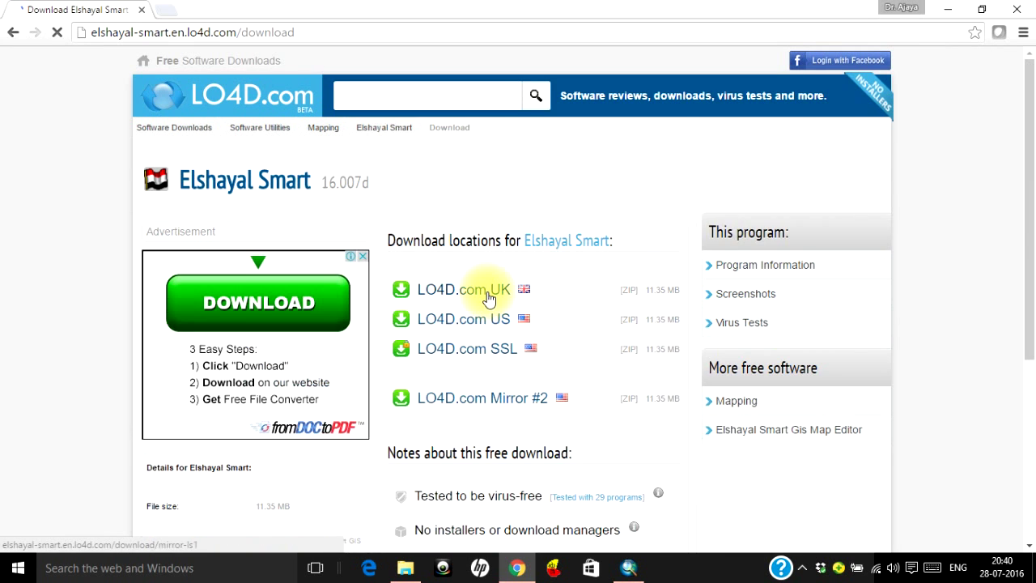
{"action": "left_click", "coordinate": [489, 299]}
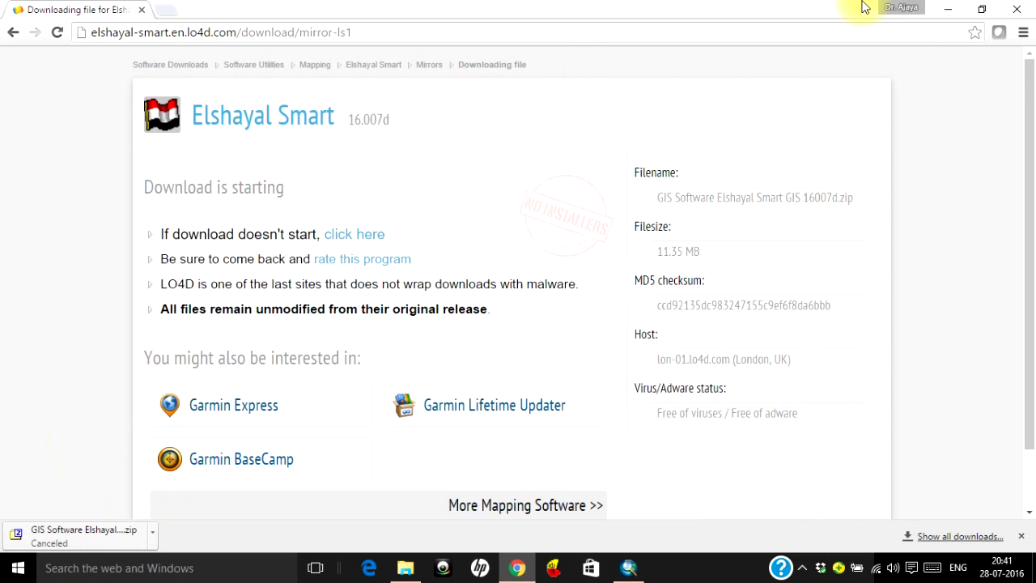
{"action": "left_click", "coordinate": [1016, 9]}
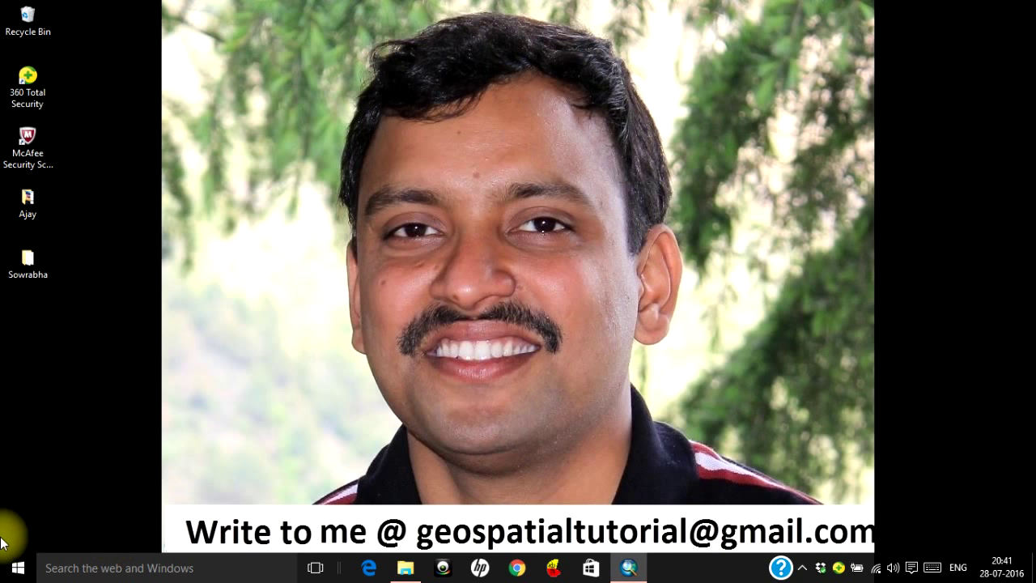
- Launch El-ShayalSmart, open Google Earth Pro alongside it and switch to Google Earth Pro
{"action": "left_click", "coordinate": [3, 575]}
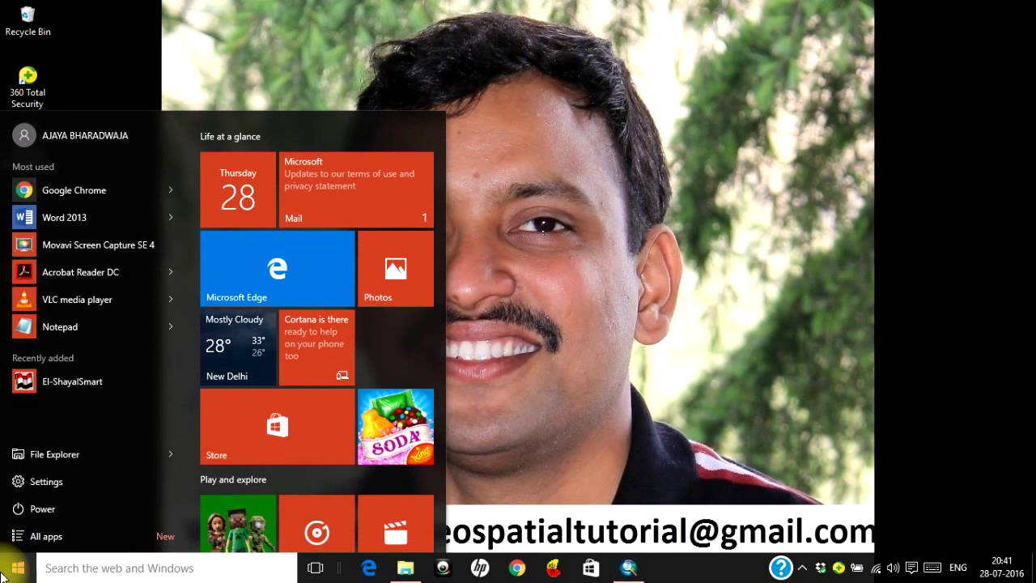
{"action": "left_click", "coordinate": [39, 388]}
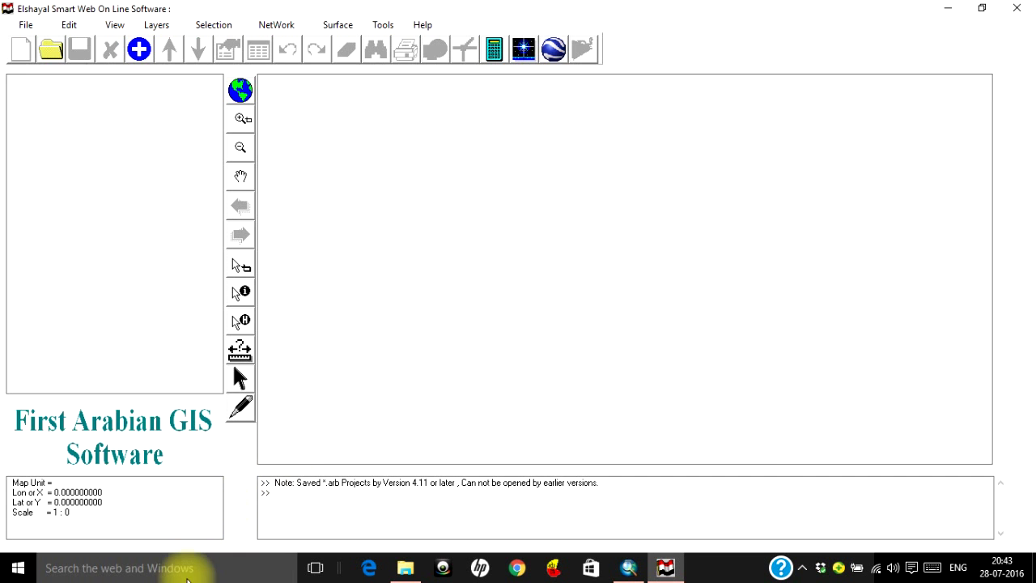
{"action": "left_click", "coordinate": [186, 575]}
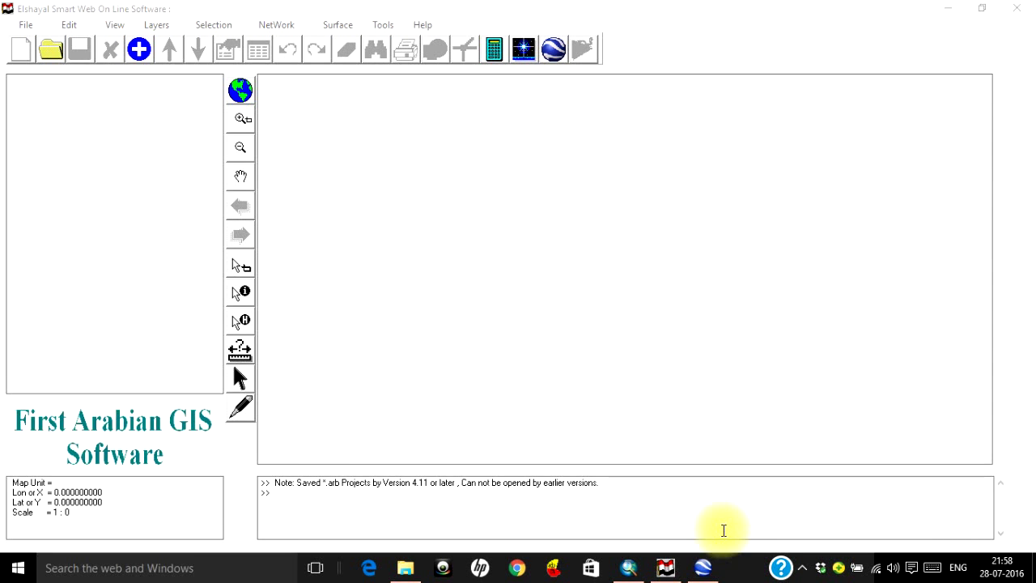
{"action": "left_click", "coordinate": [702, 568]}
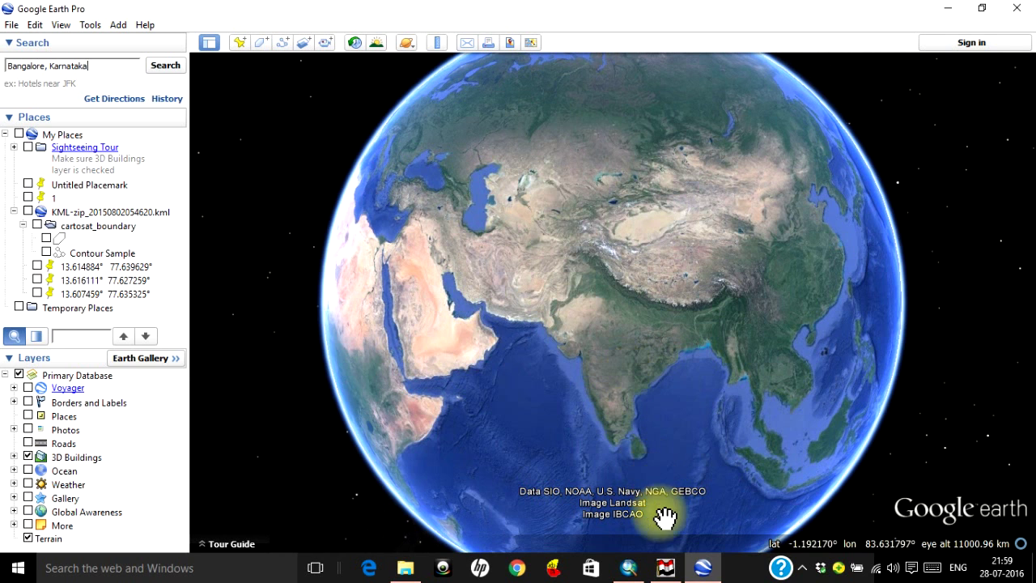
- Return to Elshayal Smart, open the Download from Google Earth dialog and show its Google settings help
{"action": "mouse_move", "coordinate": [665, 567]}
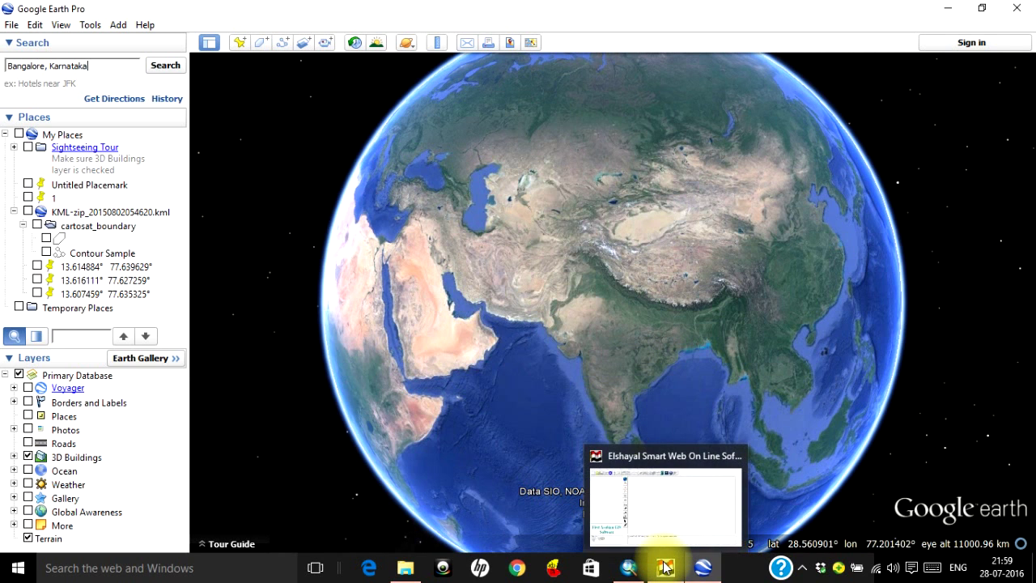
{"action": "left_click", "coordinate": [654, 490]}
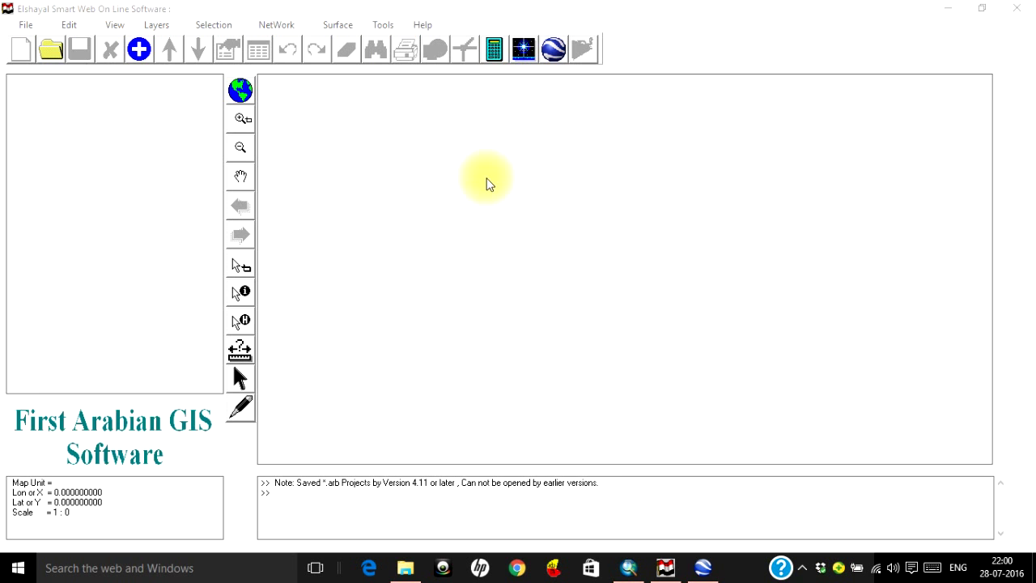
{"action": "left_click", "coordinate": [555, 51]}
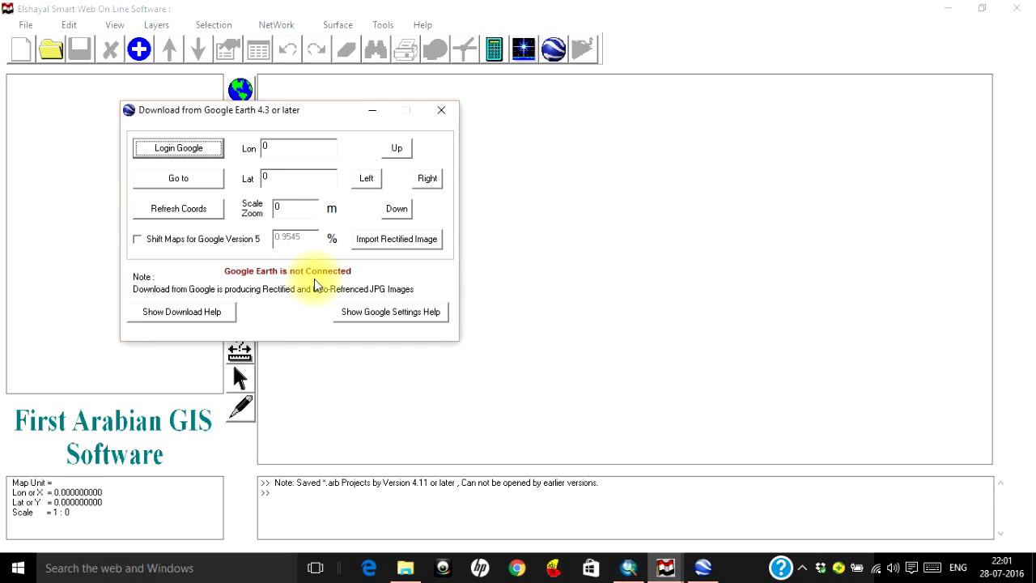
{"action": "left_click", "coordinate": [375, 315]}
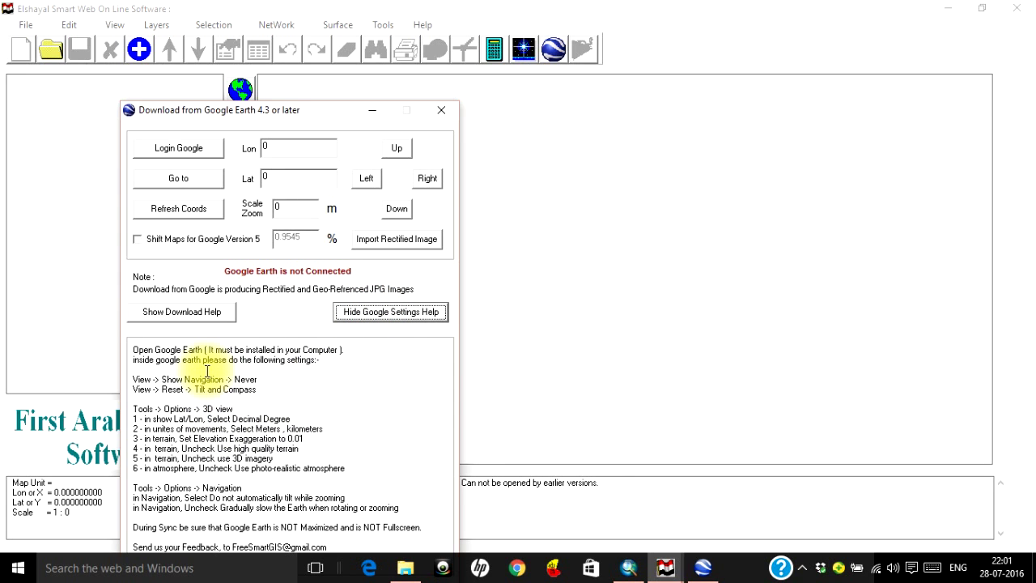
{"action": "left_click", "coordinate": [135, 400]}
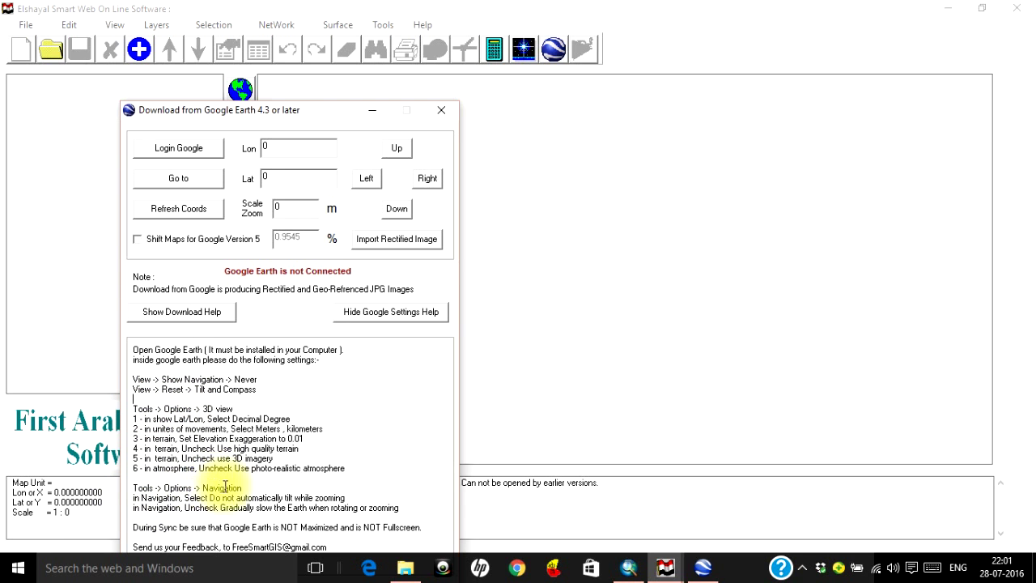
- Switch to Google Earth Pro and examine where the options, navigation and reset settings named in the help are located
{"action": "mouse_move", "coordinate": [701, 566]}
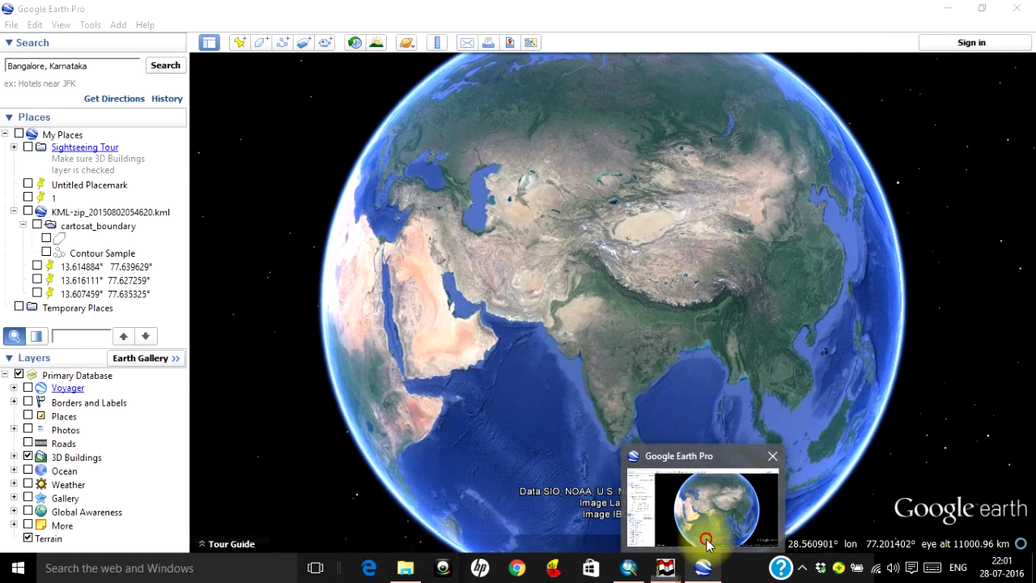
{"action": "left_click", "coordinate": [706, 542]}
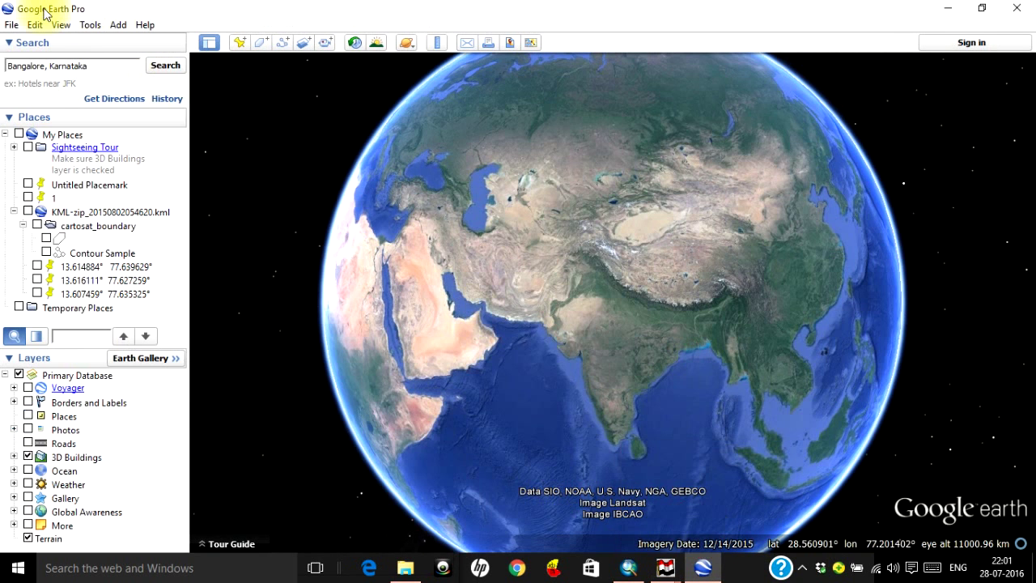
{"action": "left_click", "coordinate": [91, 26]}
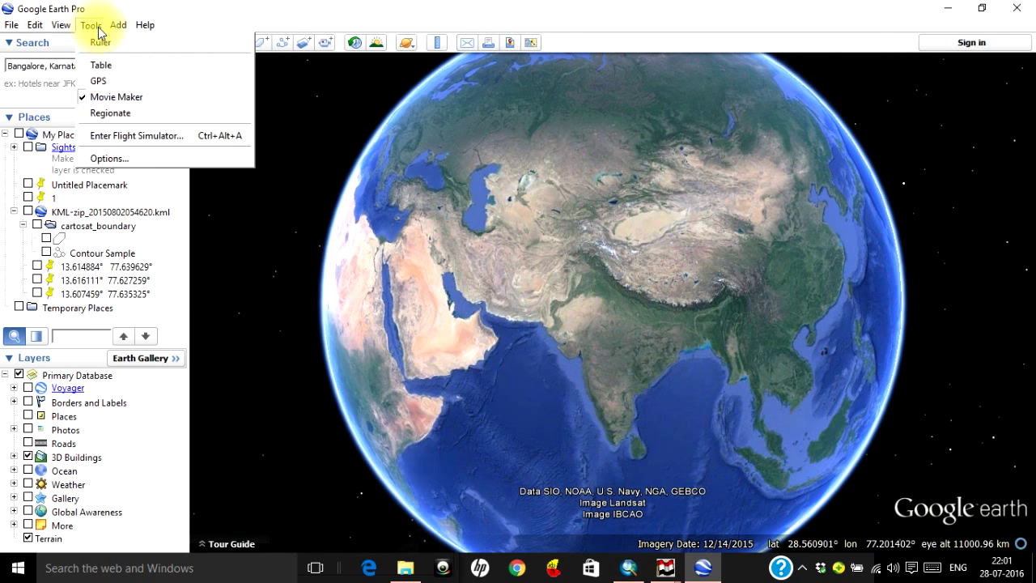
{"action": "mouse_move", "coordinate": [61, 27]}
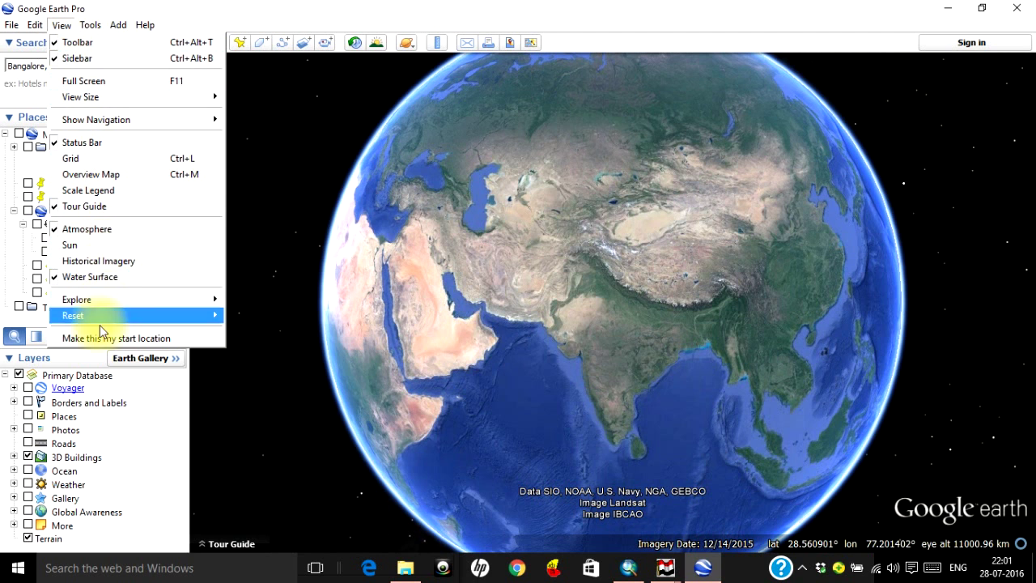
{"action": "mouse_move", "coordinate": [143, 23]}
{"action": "left_click", "coordinate": [208, 8]}
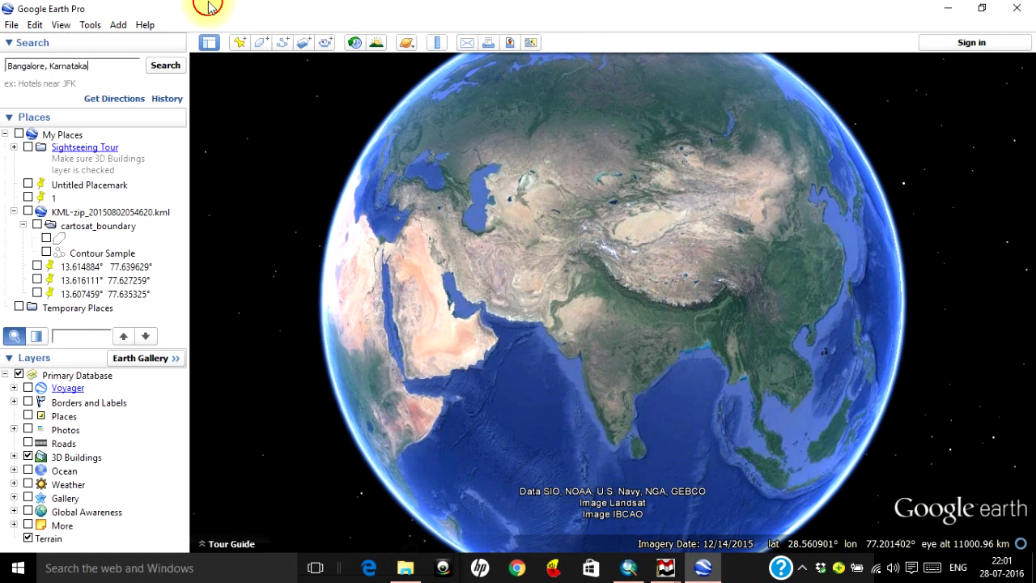
- Return to the Download from Google Earth dialog in Elshayal Smart and connect it with Login Google
{"action": "mouse_move", "coordinate": [663, 572]}
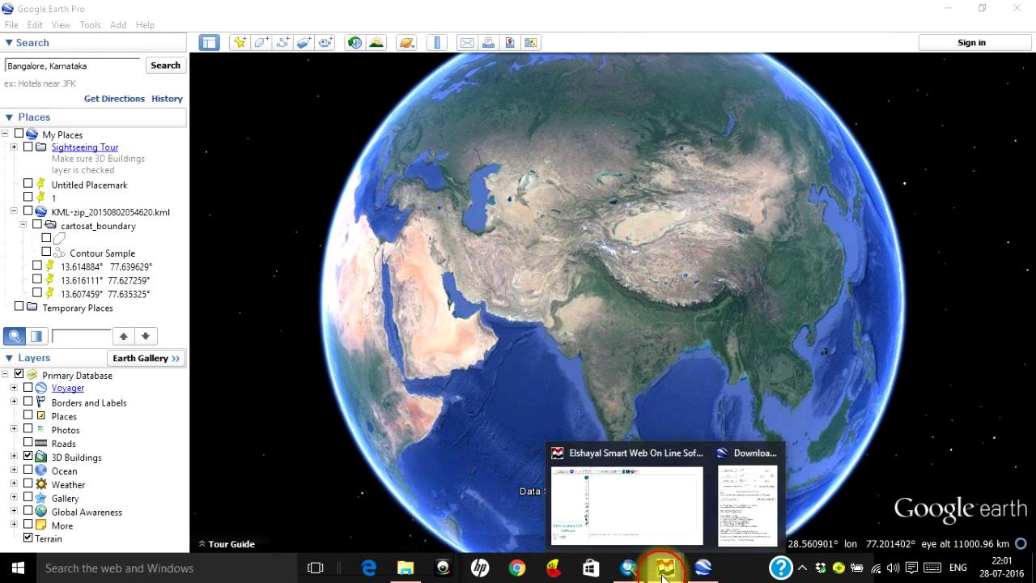
{"action": "left_click", "coordinate": [697, 524]}
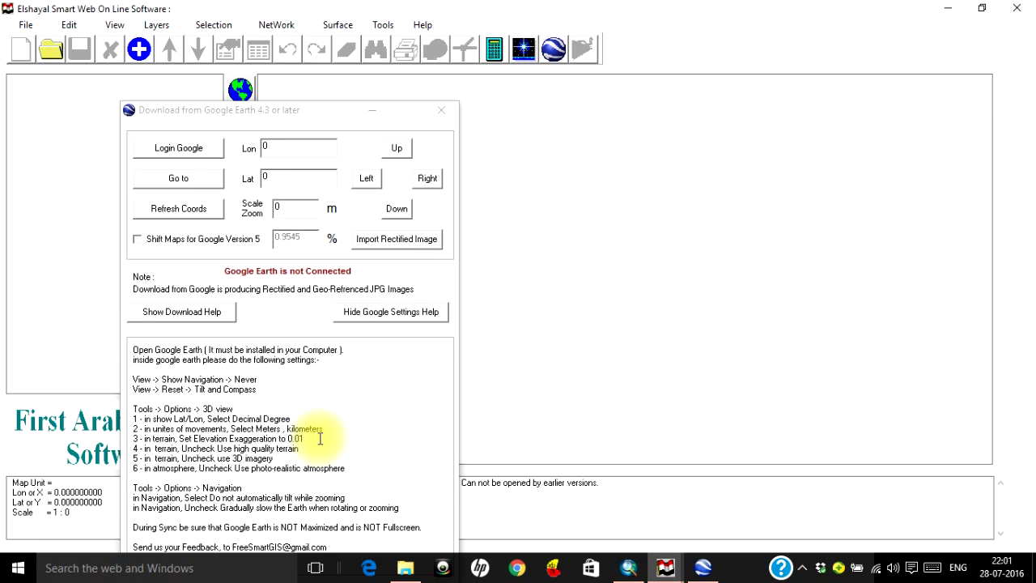
{"action": "left_click", "coordinate": [191, 153]}
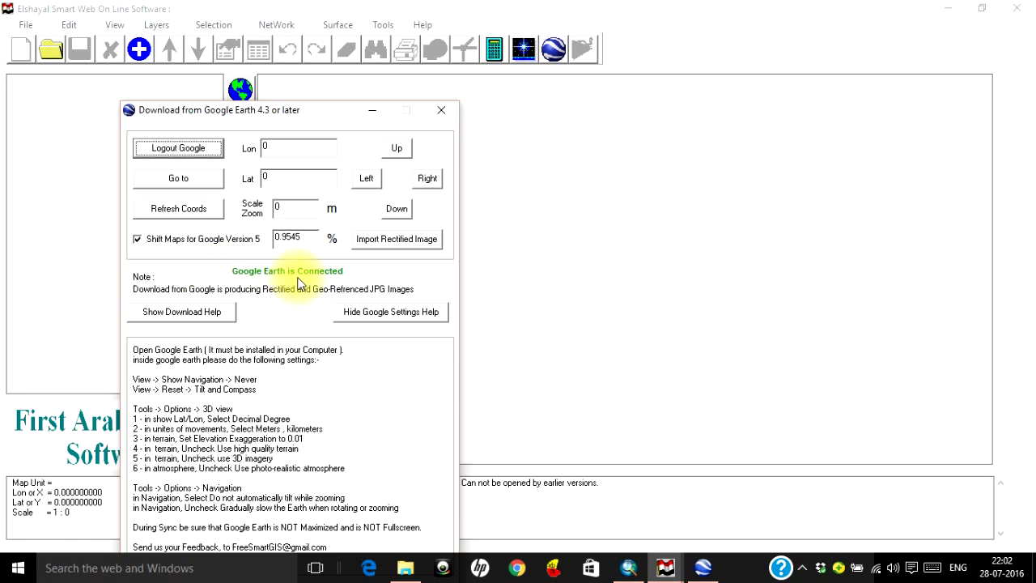
- Switch to Google Earth Pro and search for Bangalore, Karnataka
{"action": "left_click", "coordinate": [704, 569]}
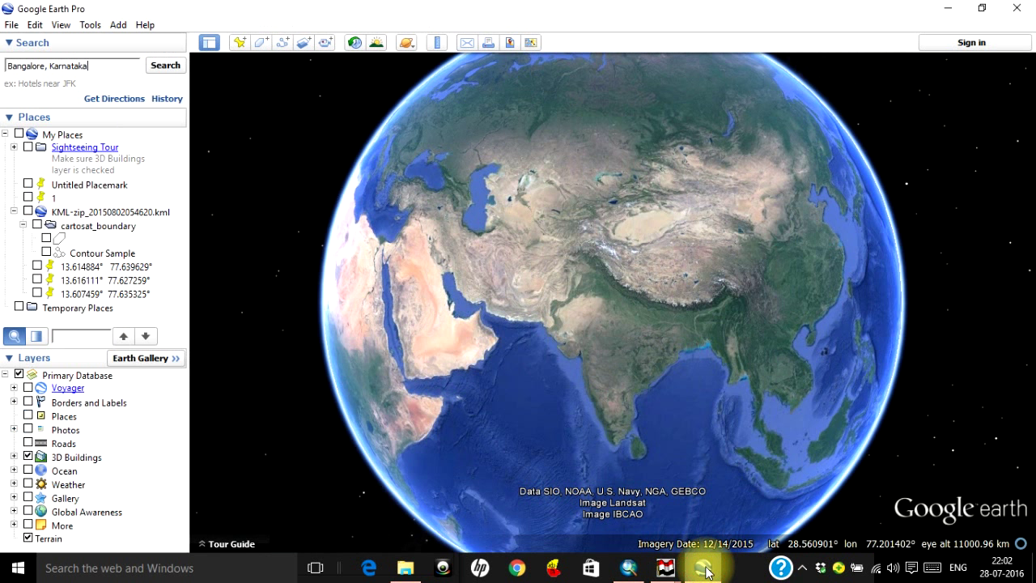
{"action": "left_click", "coordinate": [103, 66]}
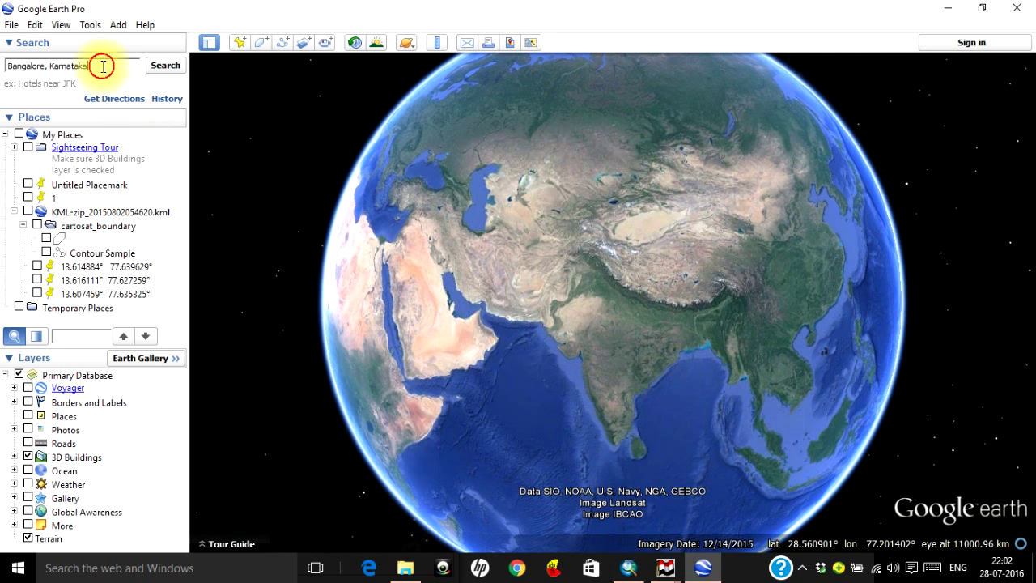
{"action": "left_click", "coordinate": [156, 69]}
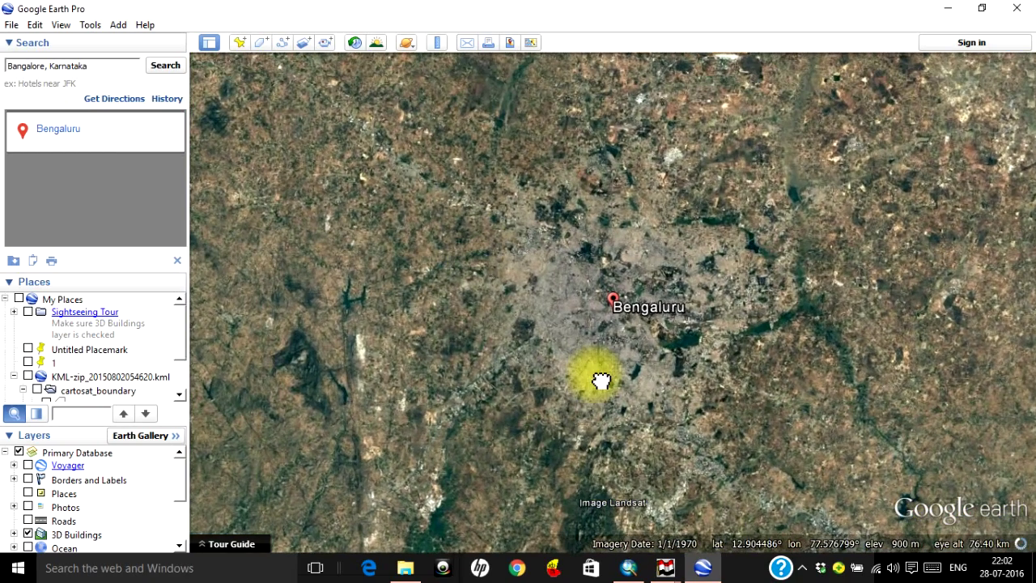
- Zoom in on the built-up area around the lake in southern Bengaluru to an eye altitude of about 4.3 km
{"action": "left_click", "coordinate": [596, 375]}
{"action": "left_click", "coordinate": [597, 376]}
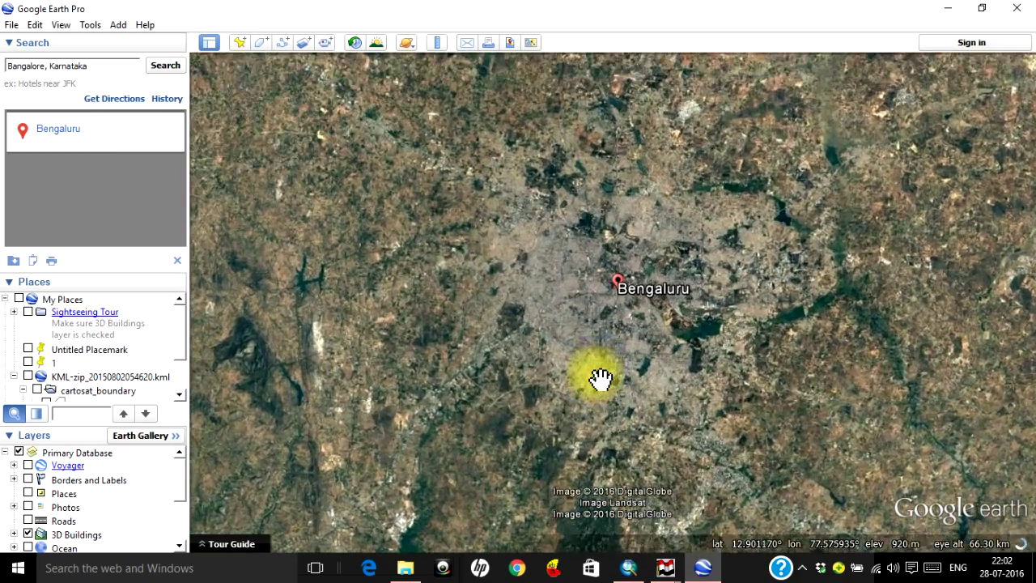
{"action": "scroll", "coordinate": [600, 378], "scroll_direction": "down", "scroll_amount": 3}
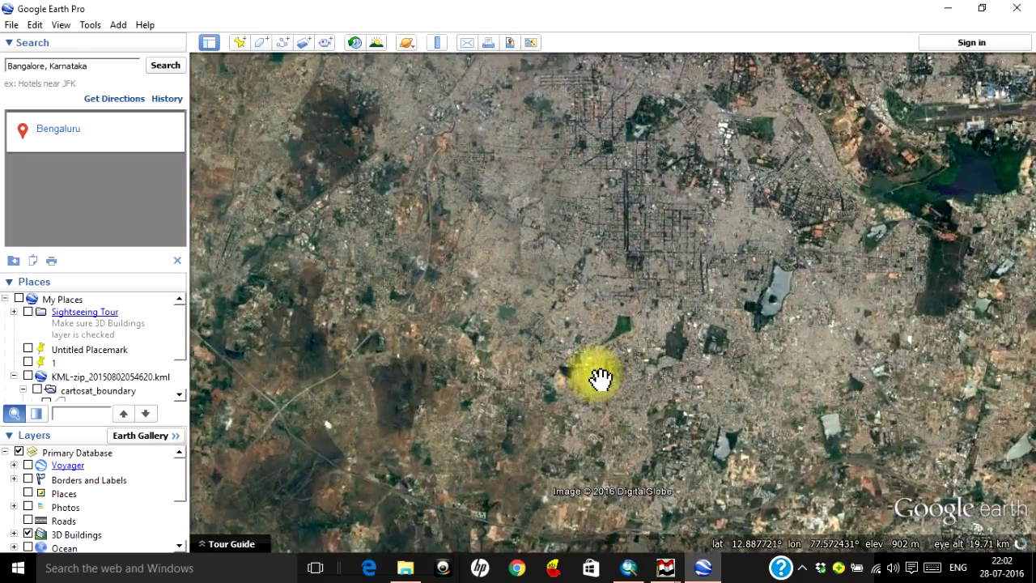
{"action": "scroll", "coordinate": [600, 378], "scroll_direction": "down", "scroll_amount": 2}
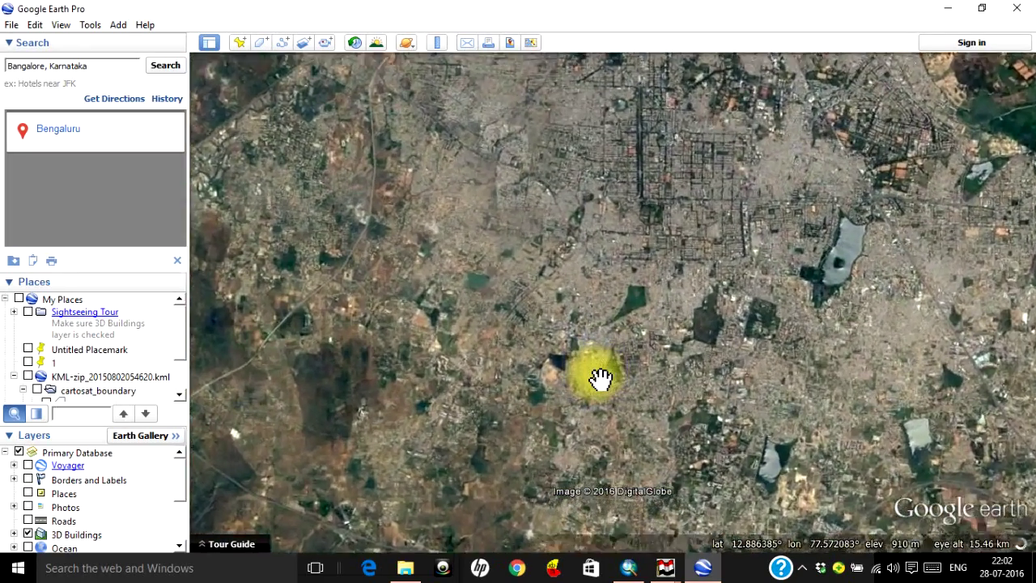
{"action": "scroll", "coordinate": [601, 378], "scroll_direction": "down", "scroll_amount": 2}
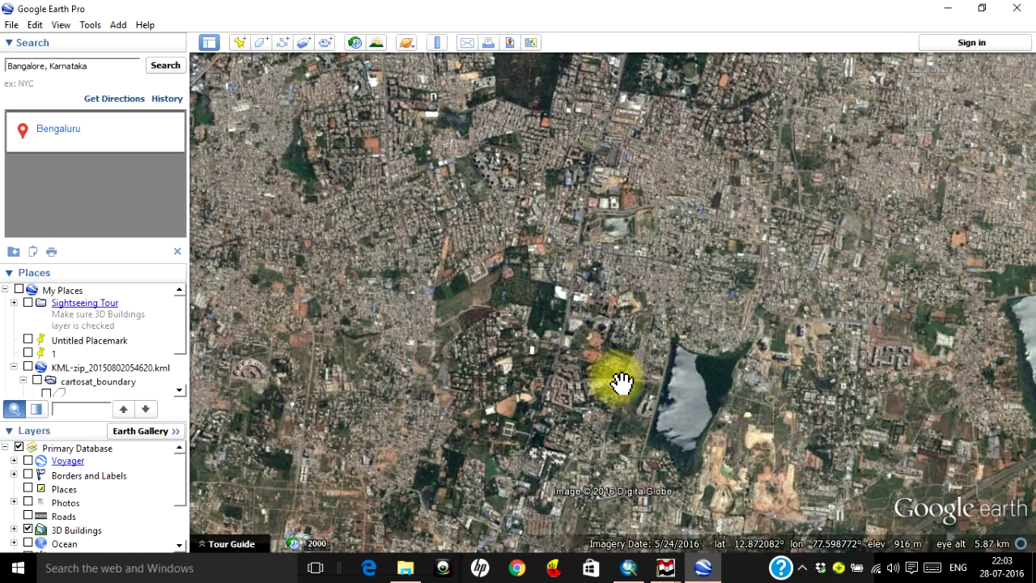
{"action": "scroll", "coordinate": [621, 382], "scroll_direction": "down", "scroll_amount": 2}
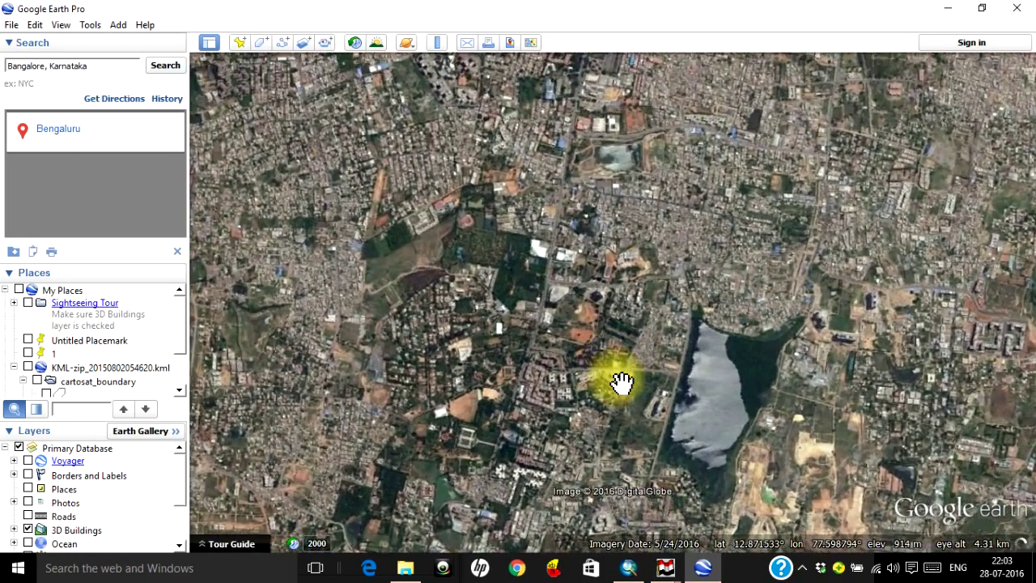
- Zoom in beside the lake to an eye altitude of about 1.48 km, and refresh the coordinates in Elshayal Smart's Google Earth download dialog
{"action": "scroll", "coordinate": [621, 382], "scroll_direction": "up", "scroll_amount": 2}
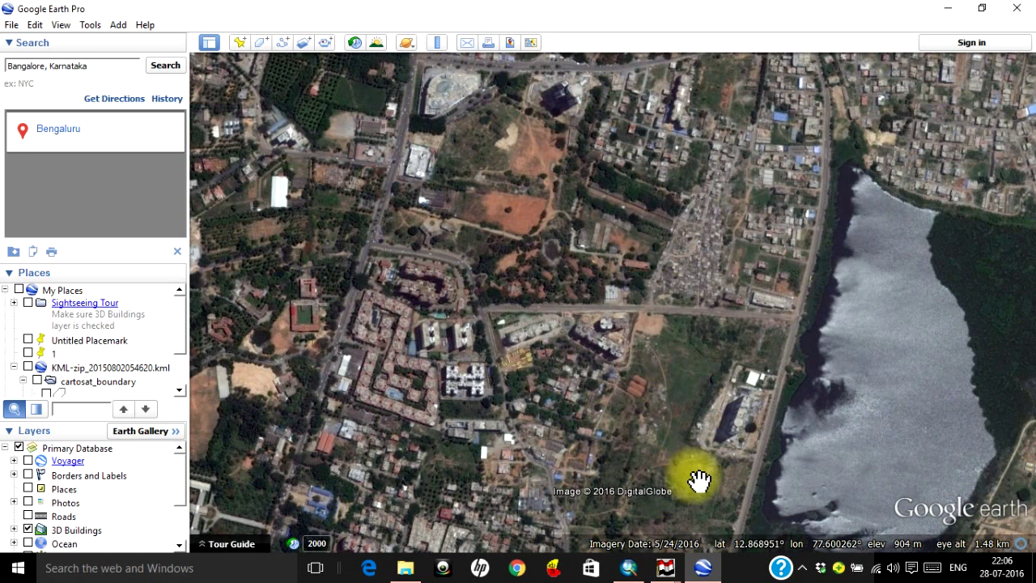
{"action": "mouse_move", "coordinate": [659, 570]}
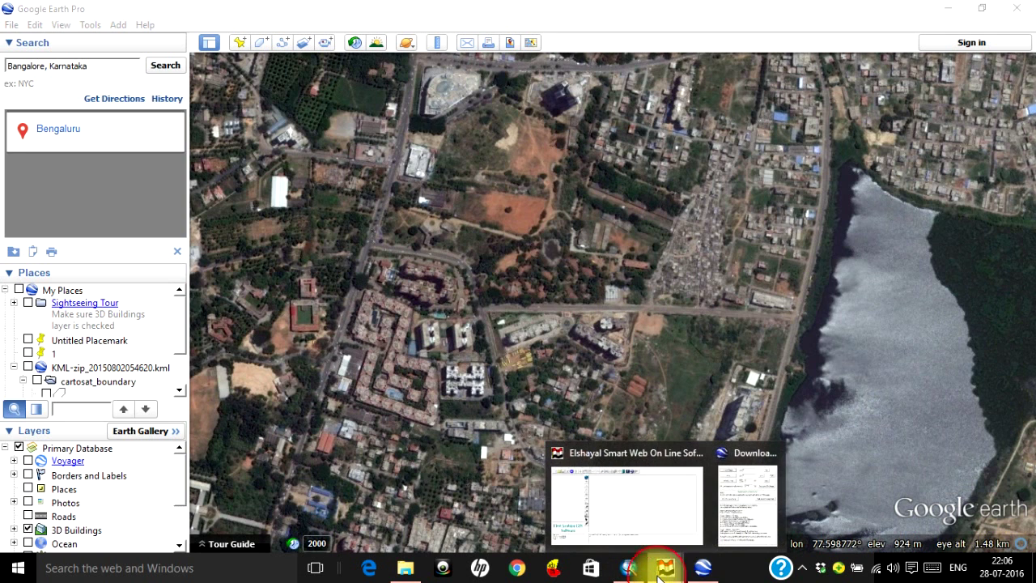
{"action": "left_click", "coordinate": [640, 490]}
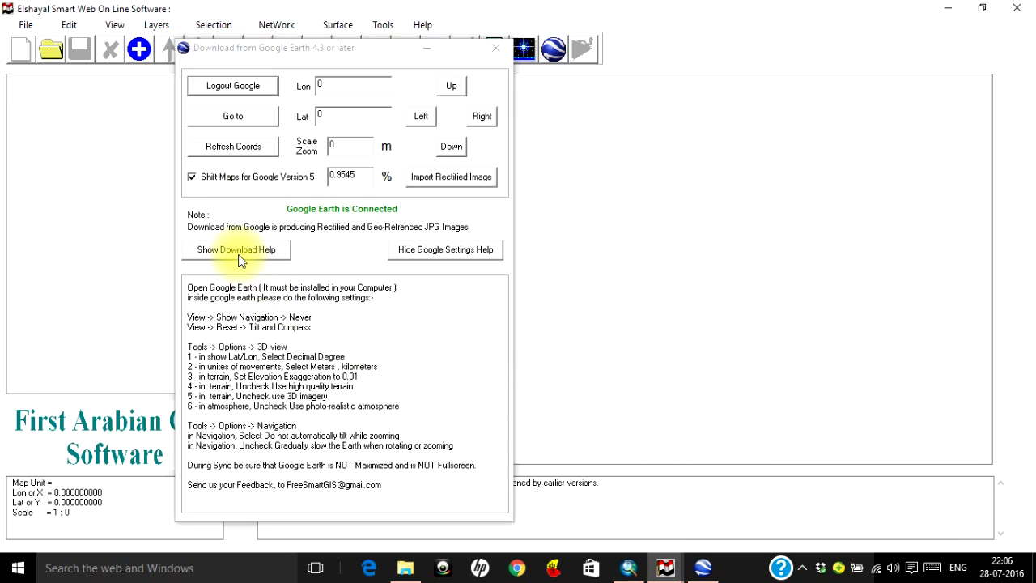
{"action": "left_click", "coordinate": [242, 148]}
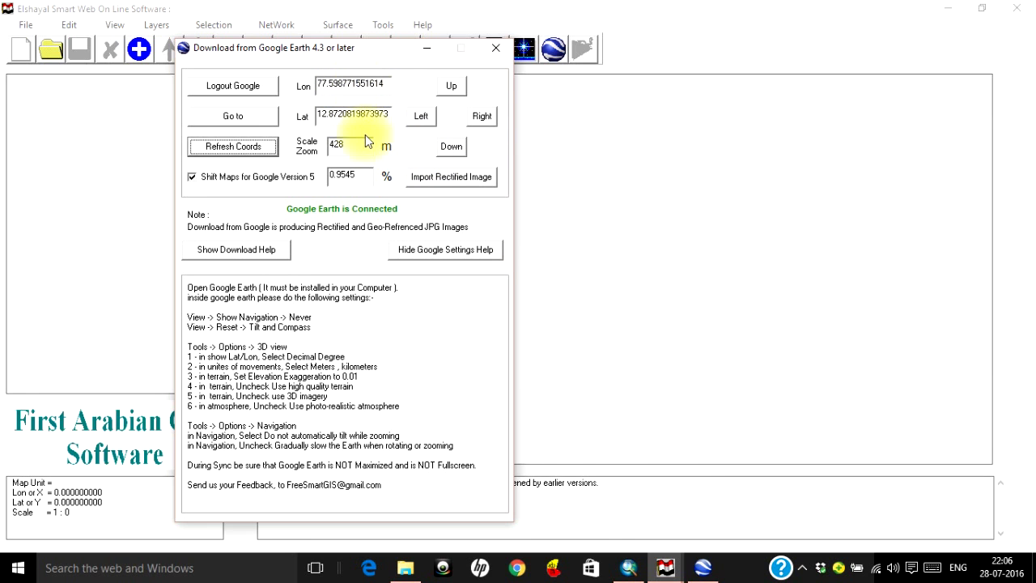
- Start importing the rectified image and choose the Trials > Google Earth folder on the Remote Sensing and GIS (F:) drive as its save location
{"action": "left_click", "coordinate": [423, 179]}
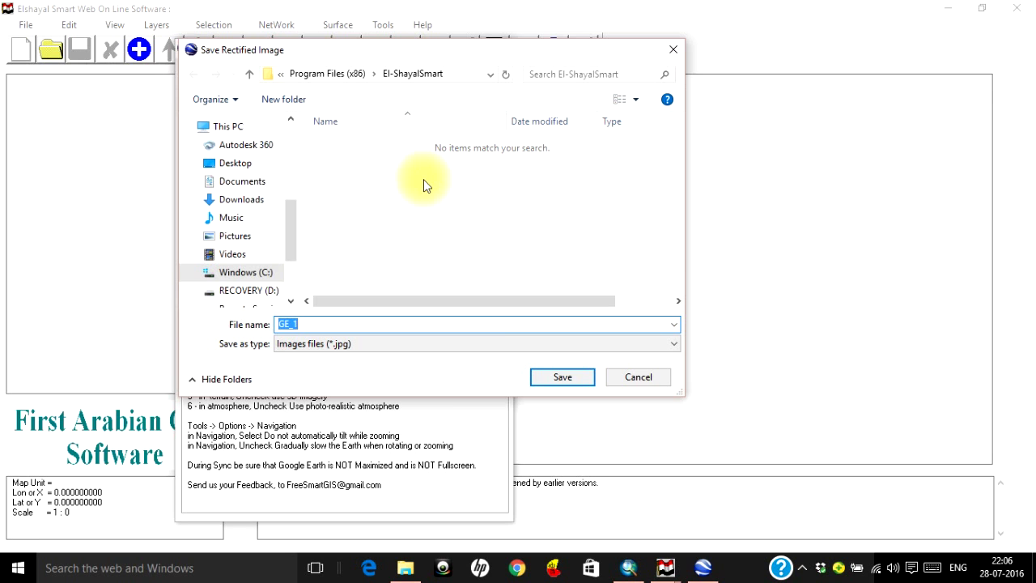
{"action": "left_click_drag", "start_coordinate": [290, 242], "coordinate": [292, 271]}
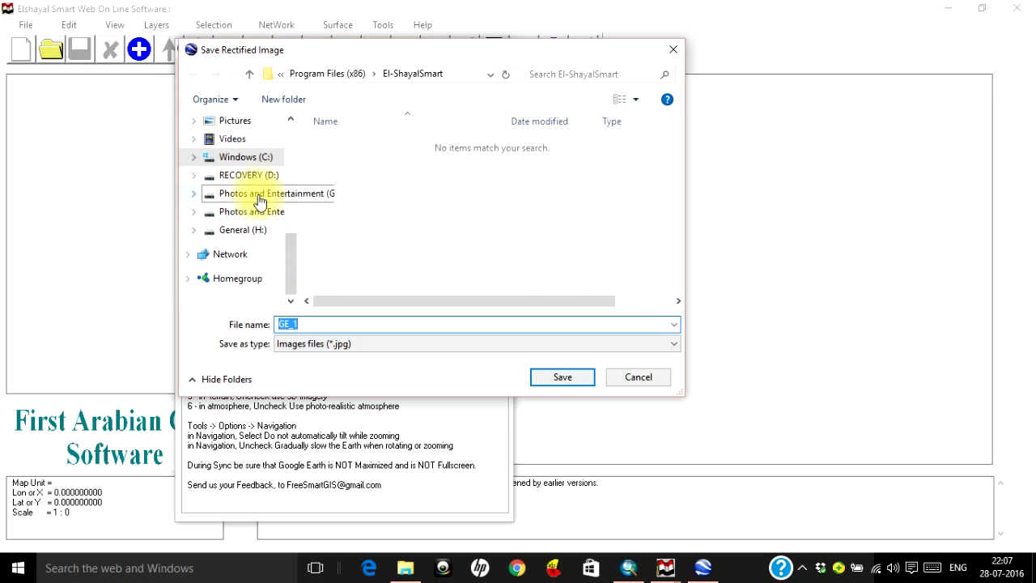
{"action": "left_click", "coordinate": [251, 194]}
{"action": "left_click", "coordinate": [342, 238]}
{"action": "scroll", "coordinate": [344, 240], "scroll_direction": "down", "scroll_amount": 5}
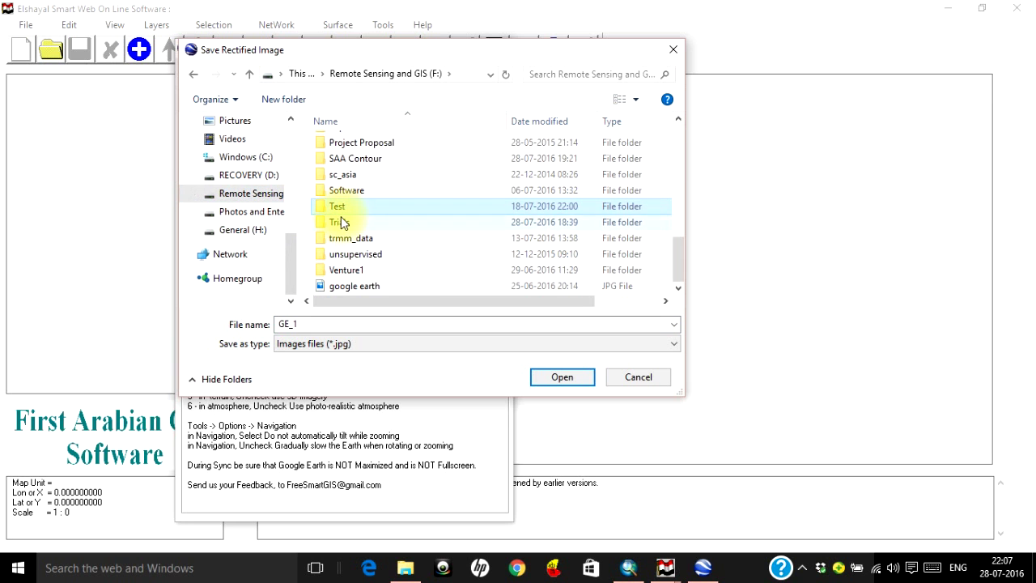
{"action": "double_click", "coordinate": [339, 223]}
{"action": "left_click", "coordinate": [358, 194]}
{"action": "scroll", "coordinate": [360, 199], "scroll_direction": "down", "scroll_amount": 3}
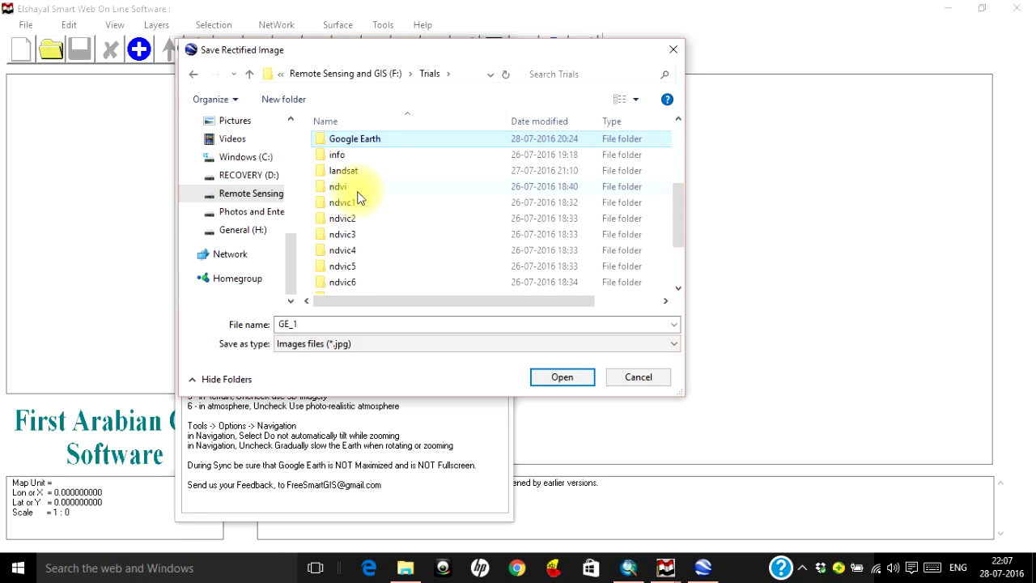
{"action": "left_click", "coordinate": [365, 139]}
- Save the rectified image as GE_1 in JPG format and move the download dialog off the imported image
{"action": "double_click", "coordinate": [295, 325]}
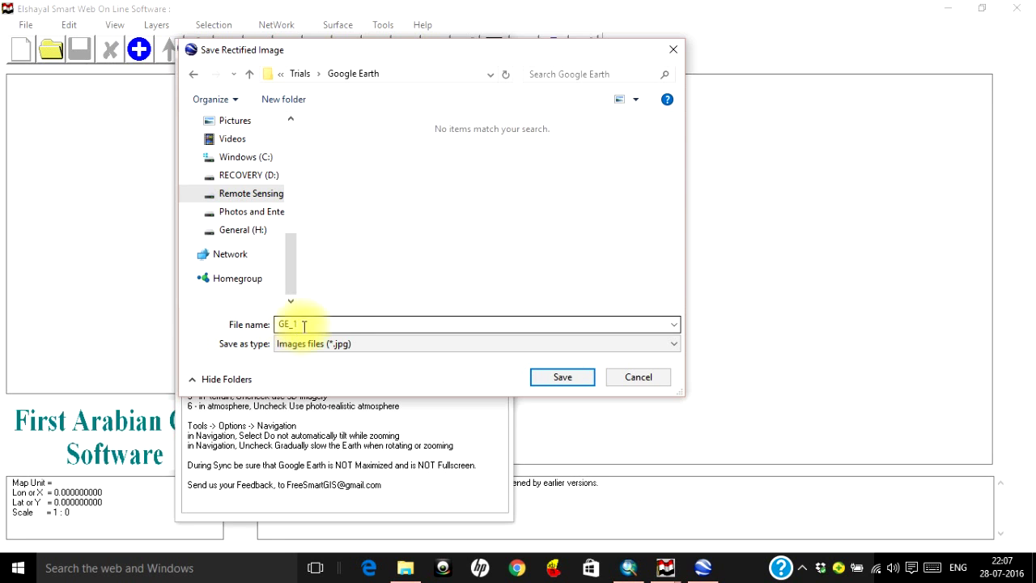
{"action": "left_click", "coordinate": [335, 344]}
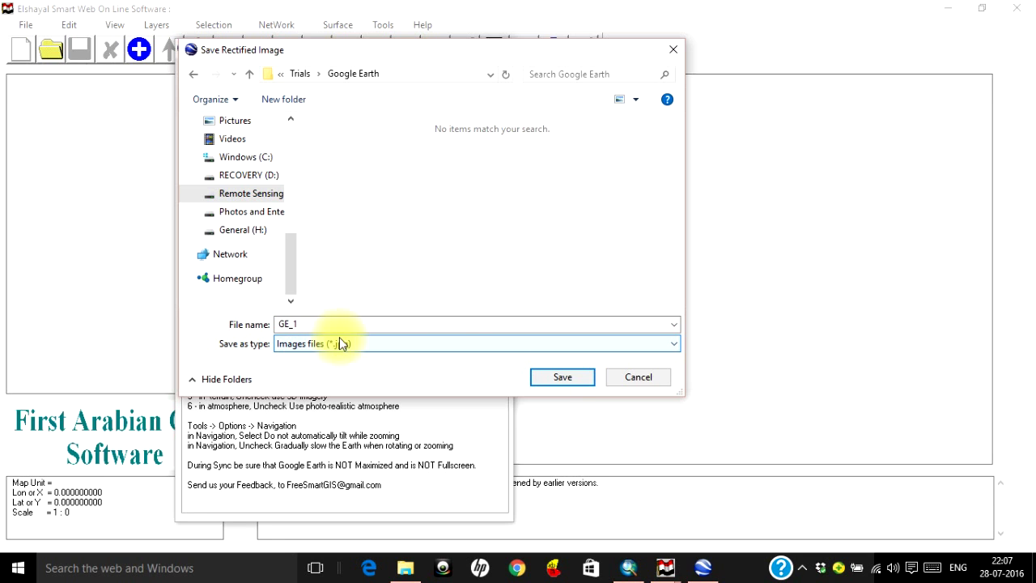
{"action": "left_click", "coordinate": [562, 378]}
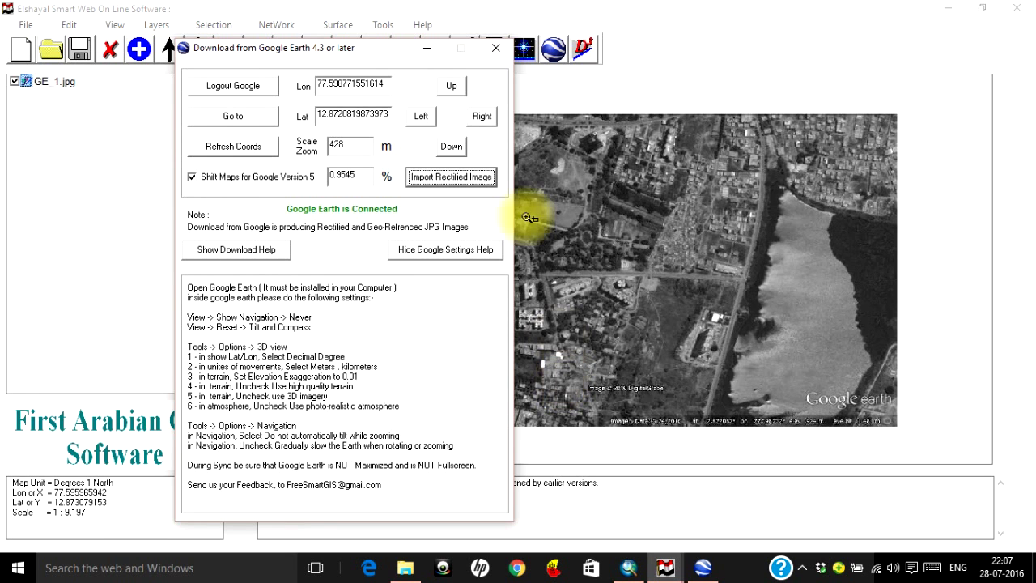
{"action": "left_click_drag", "start_coordinate": [364, 52], "coordinate": [206, 33]}
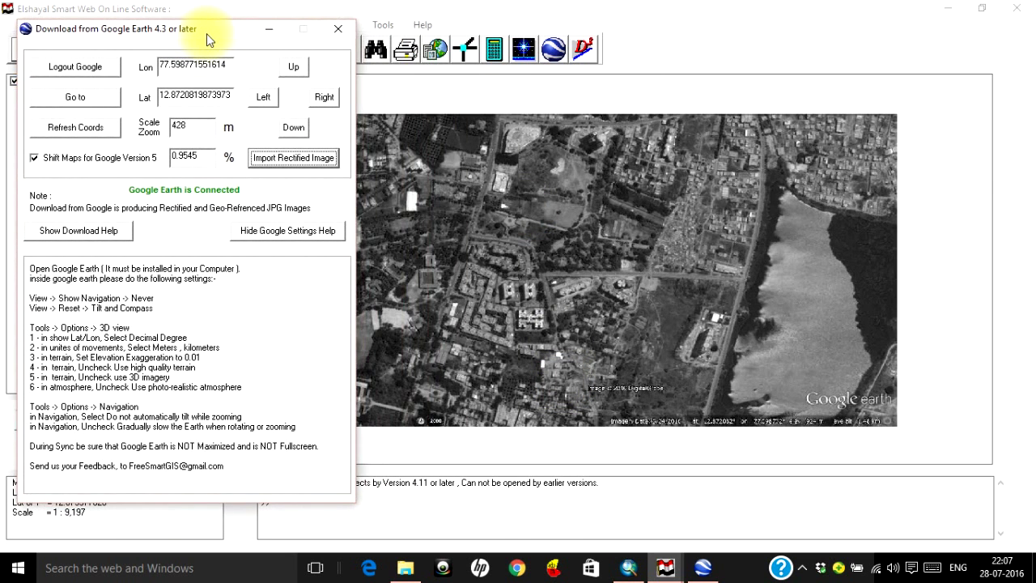
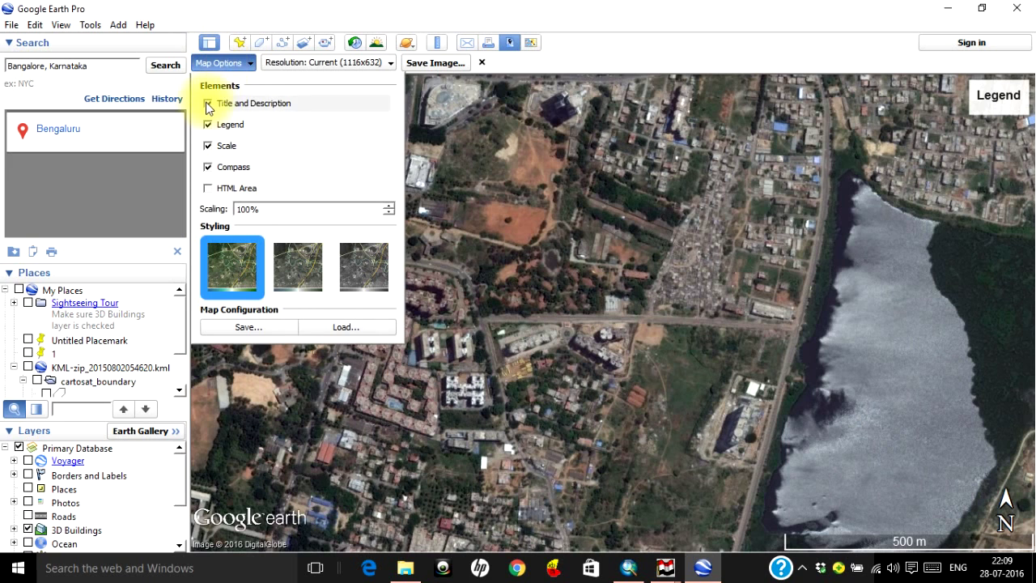
- In Google Earth Pro's image export options, turn off the title and description, legend, scale and compass elements
{"action": "left_click", "coordinate": [208, 125]}
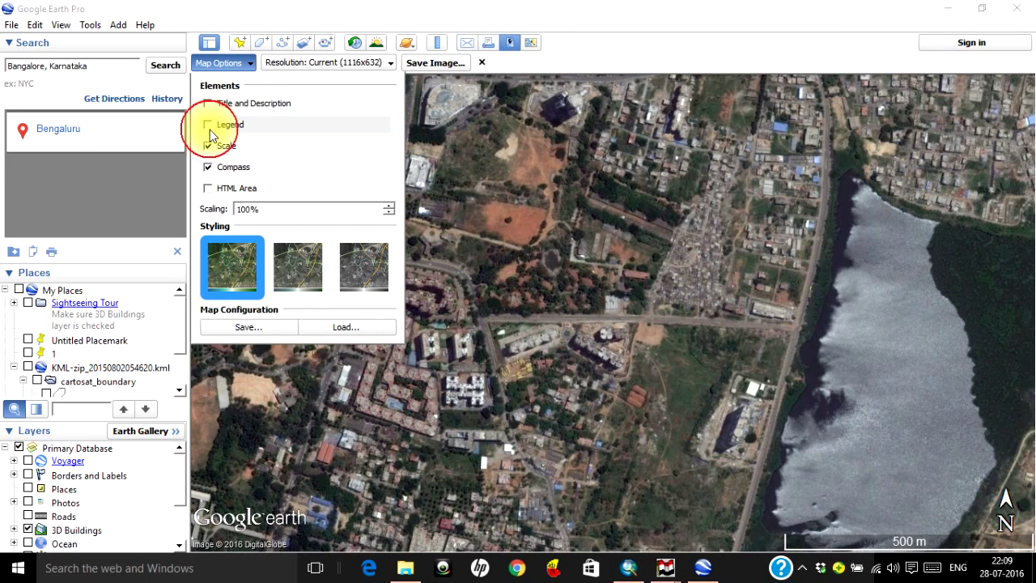
{"action": "left_click", "coordinate": [209, 146]}
{"action": "left_click", "coordinate": [208, 167]}
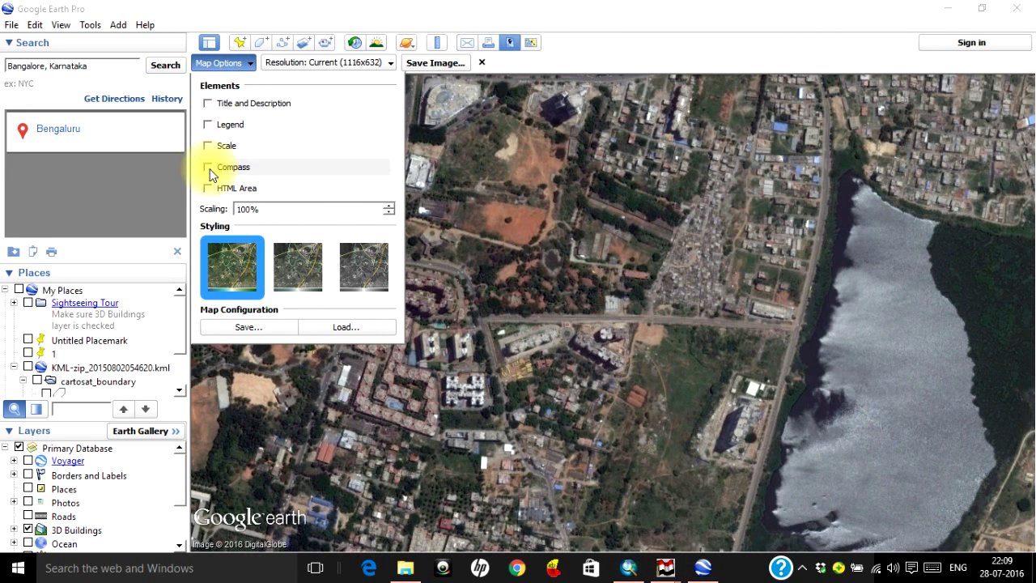
{"action": "left_click", "coordinate": [230, 64]}
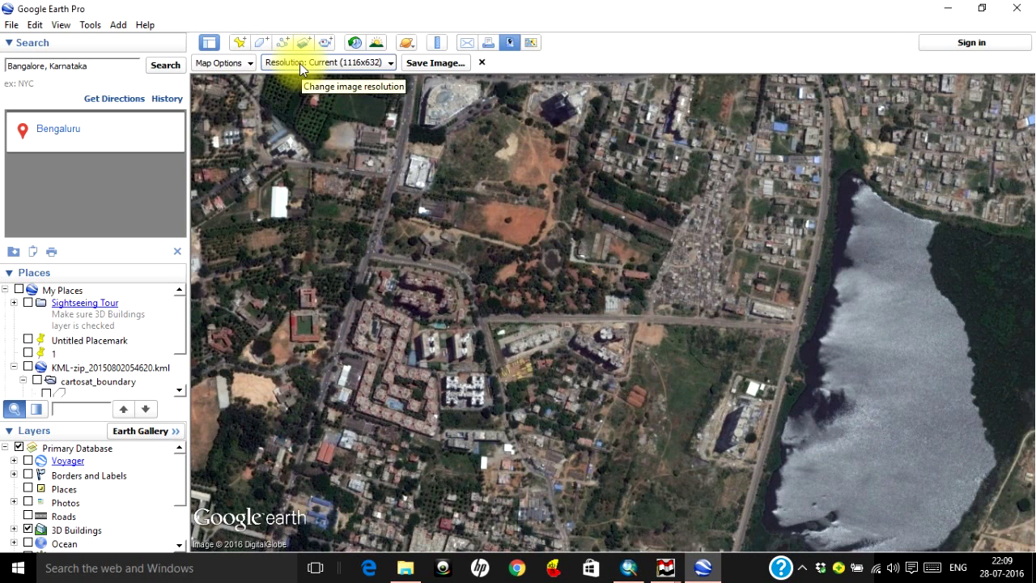
- Save the current view as a JPEG over the existing GE_1.jpg in the Trials > Google Earth folder
{"action": "left_click", "coordinate": [429, 63]}
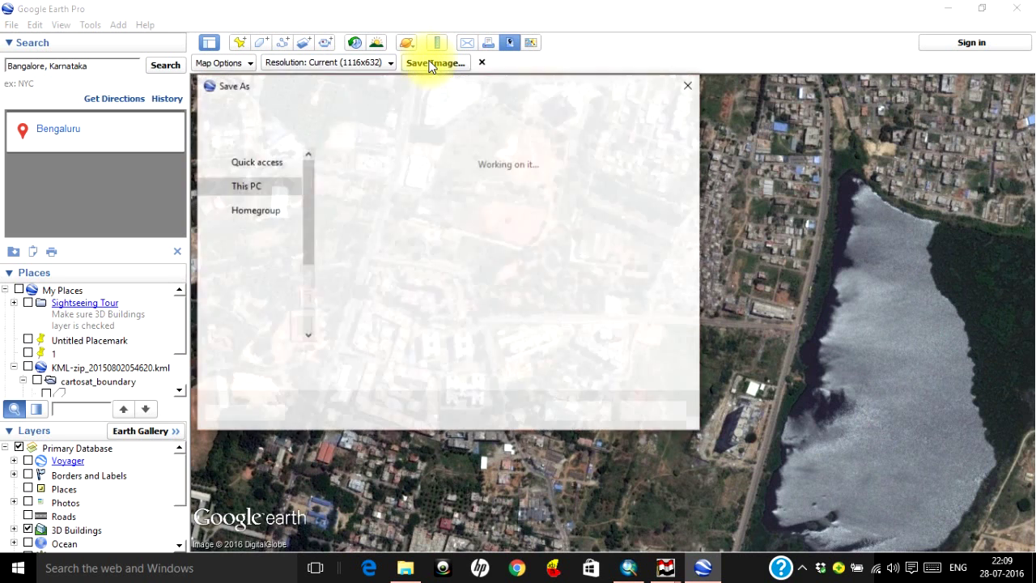
{"action": "left_click", "coordinate": [374, 219]}
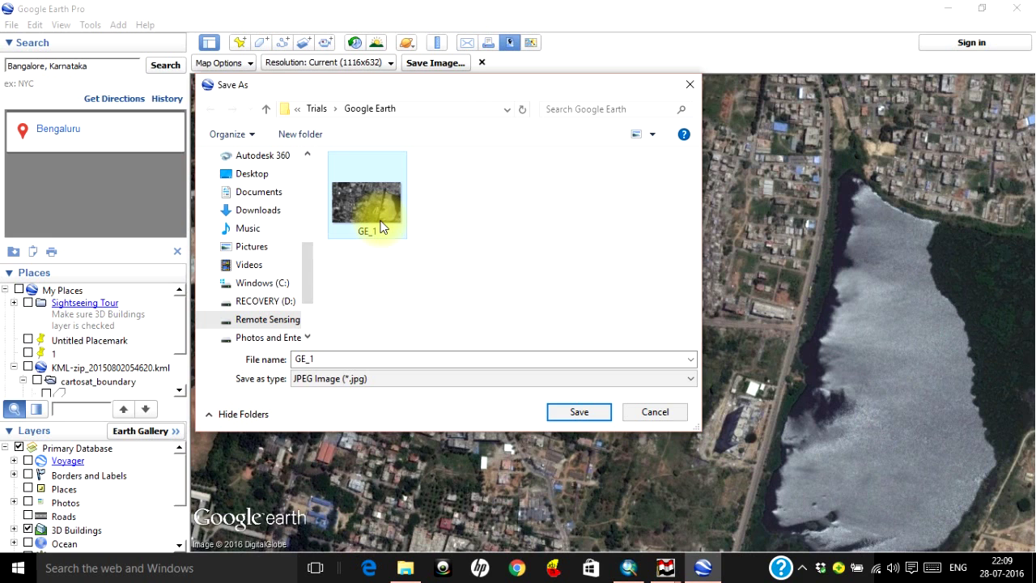
{"action": "left_click", "coordinate": [579, 412]}
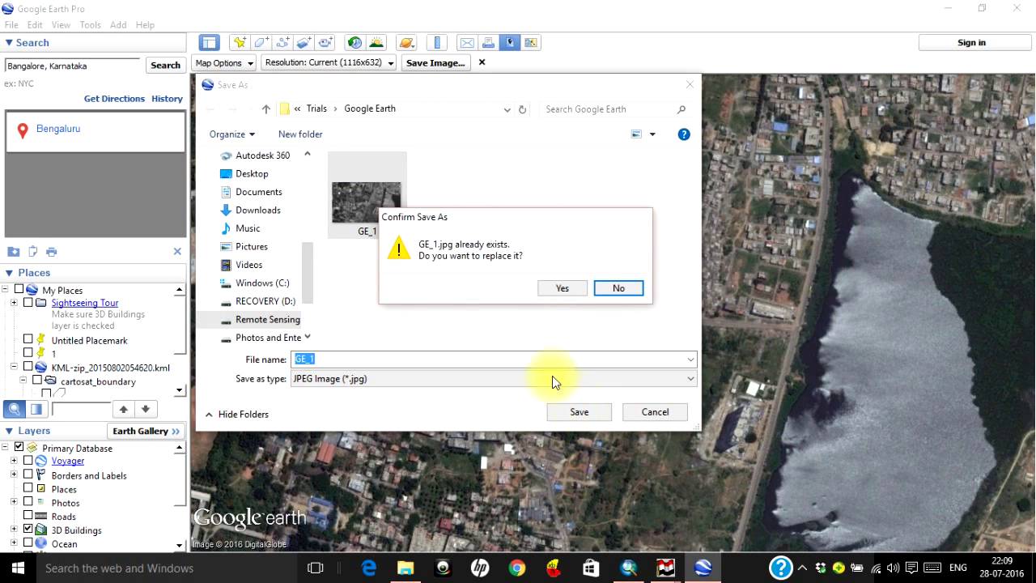
{"action": "left_click", "coordinate": [558, 293]}
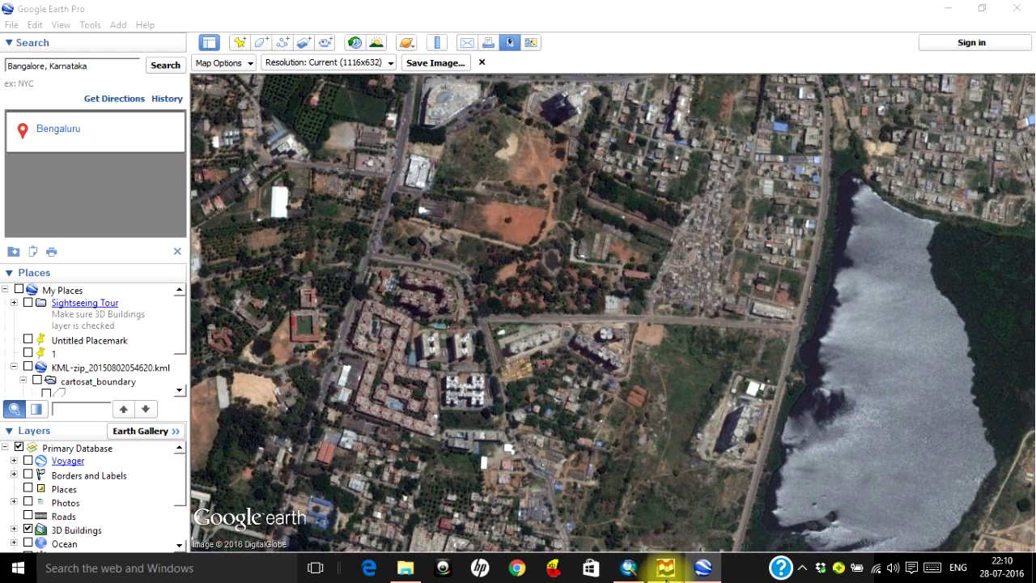
- Switch back to Elshayal Smart, reload the GE_1.jpg layer, and move the download dialog aside to uncover the map
{"action": "mouse_move", "coordinate": [664, 567]}
{"action": "left_click", "coordinate": [640, 472]}
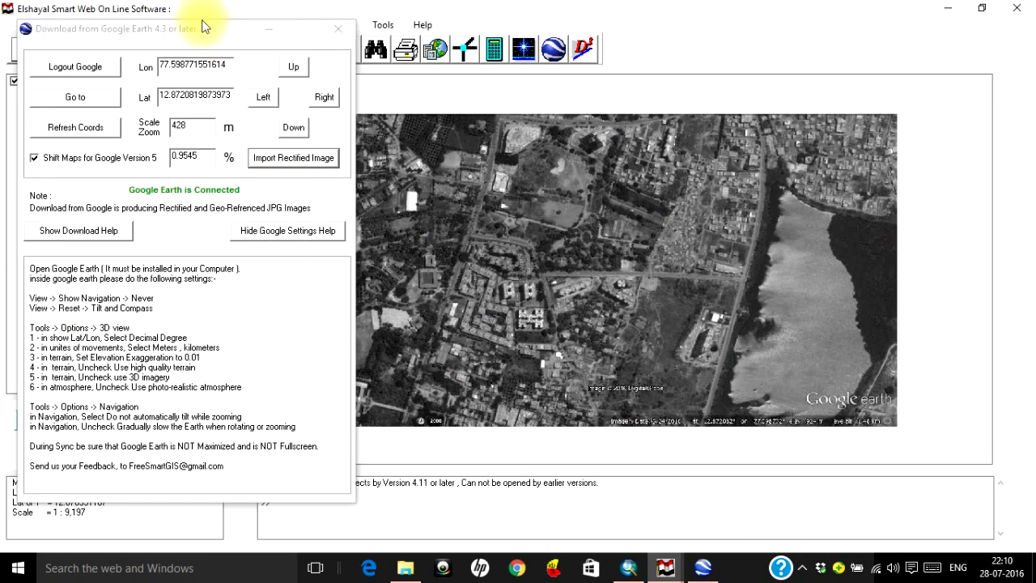
{"action": "left_click_drag", "start_coordinate": [200, 30], "coordinate": [474, 73]}
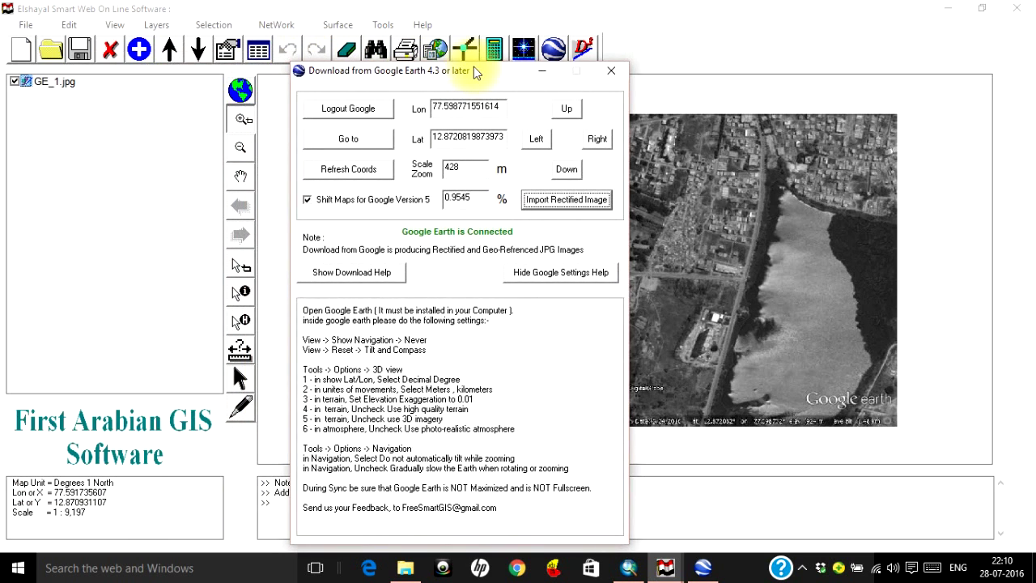
{"action": "left_click", "coordinate": [75, 84]}
{"action": "left_click", "coordinate": [74, 84]}
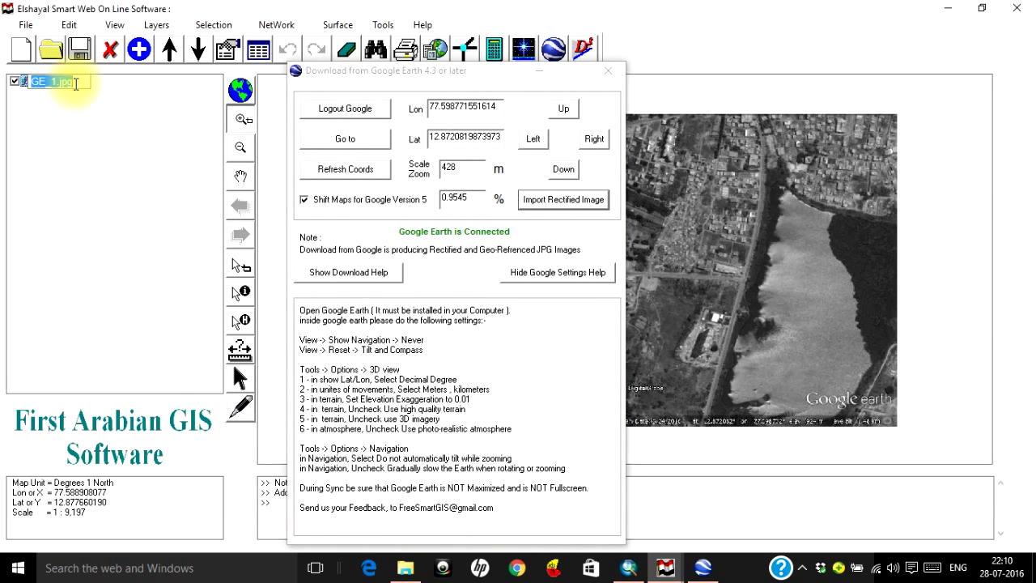
{"action": "left_click", "coordinate": [69, 95]}
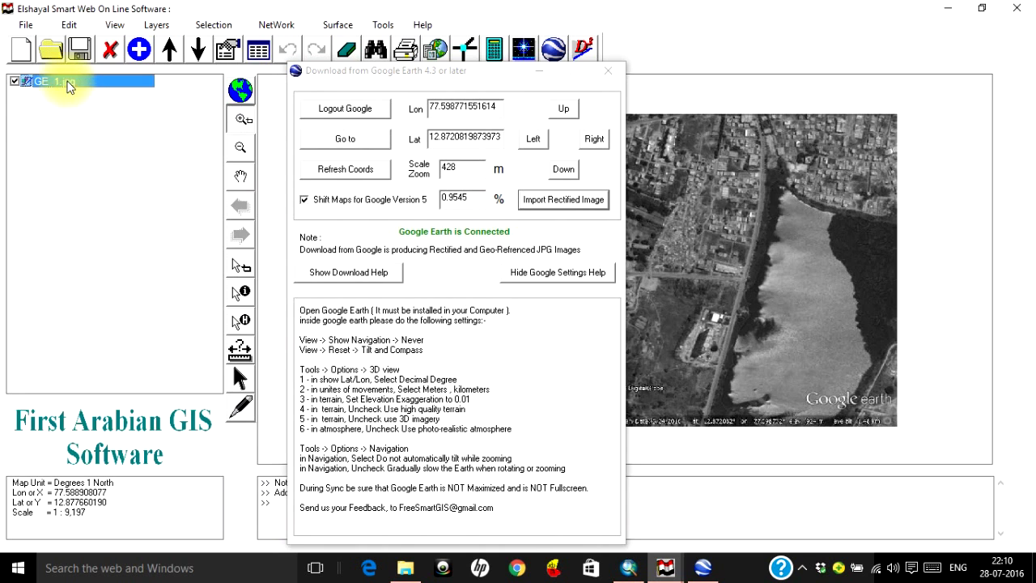
{"action": "right_click", "coordinate": [70, 87]}
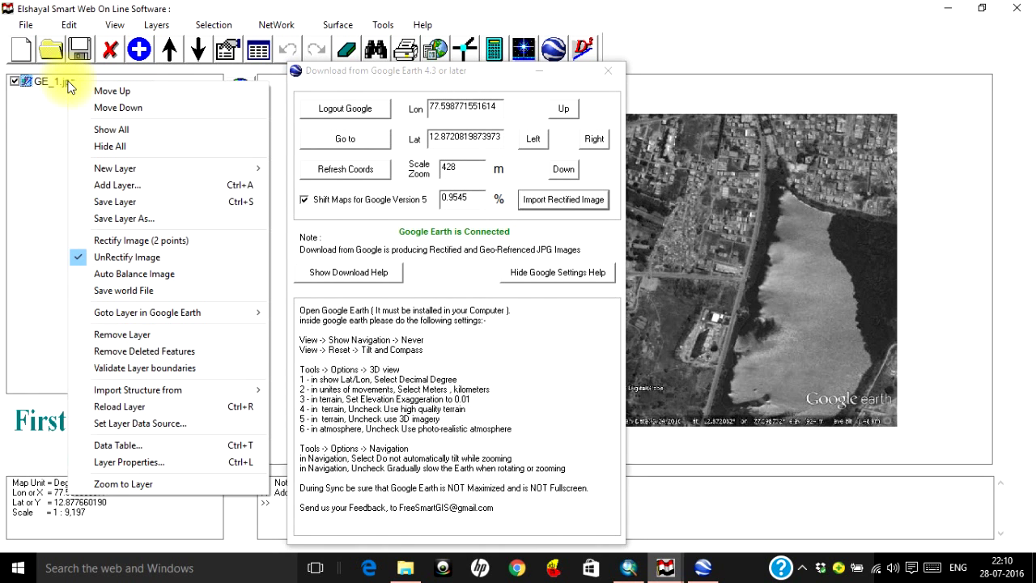
{"action": "left_click", "coordinate": [154, 406]}
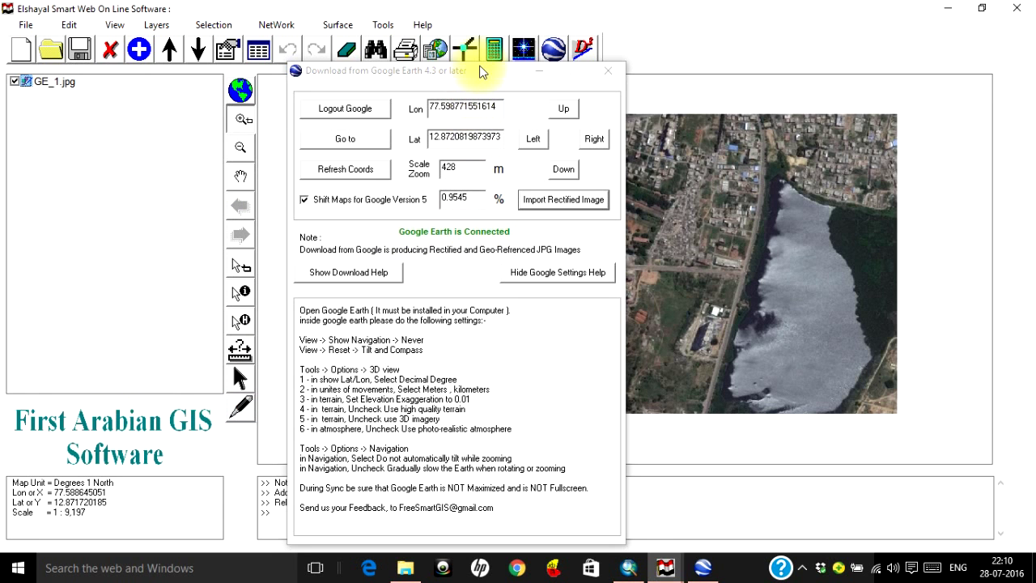
{"action": "left_click_drag", "start_coordinate": [479, 68], "coordinate": [387, 78]}
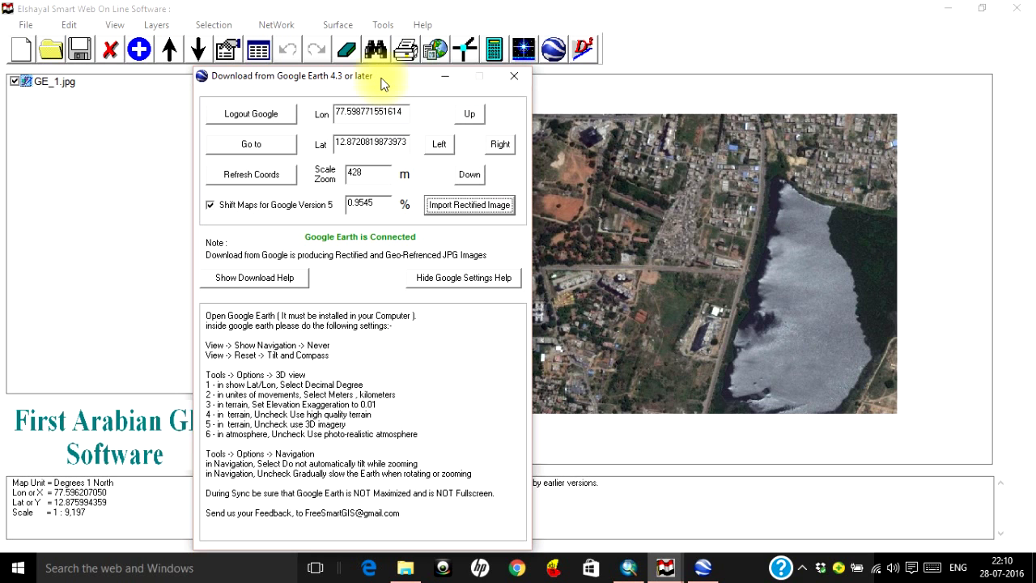
{"action": "left_click_drag", "start_coordinate": [381, 79], "coordinate": [185, 87]}
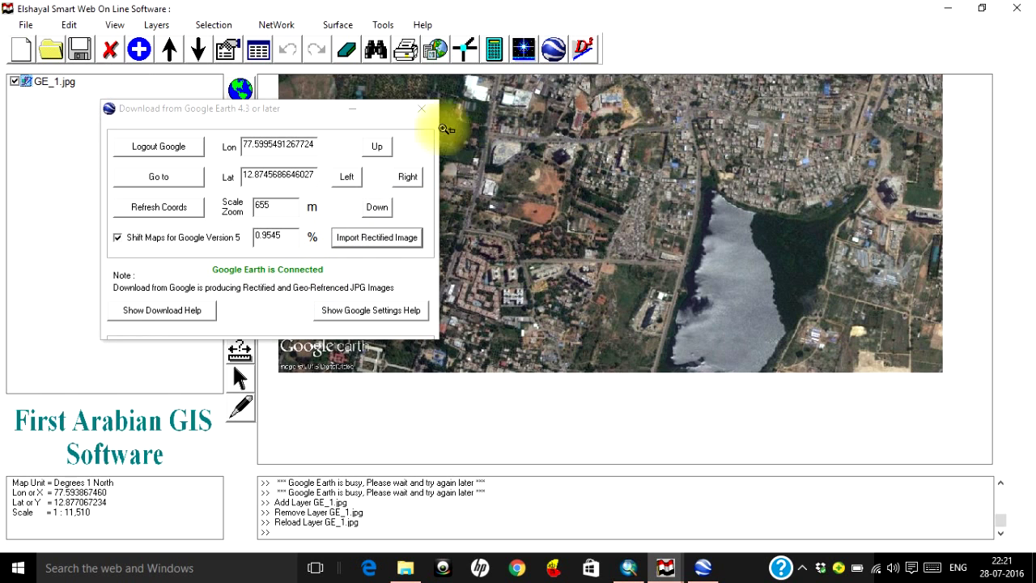
- Shift the Google Earth position up by one frame and import that area as a rectified image named GE_2
{"action": "left_click", "coordinate": [380, 148]}
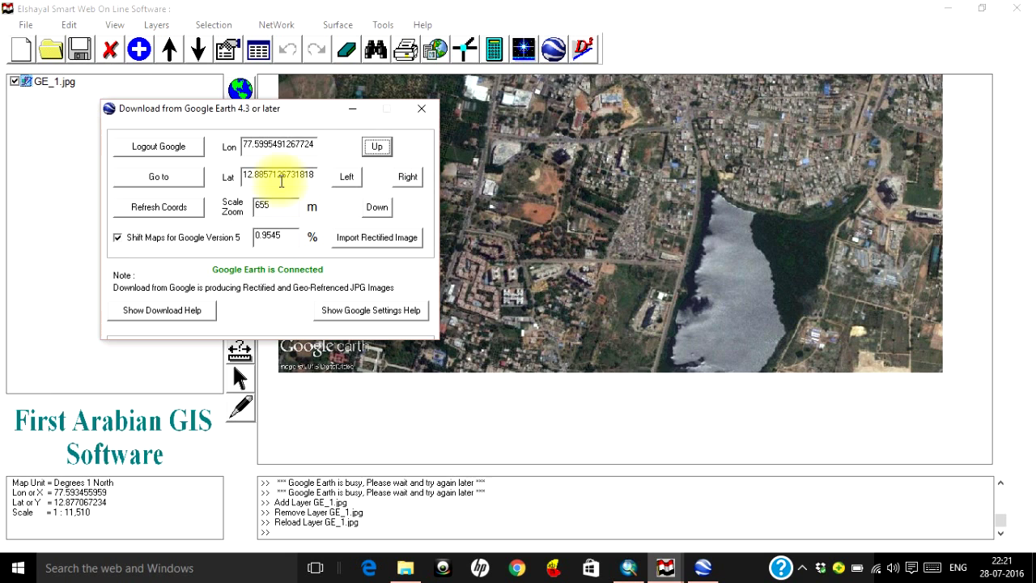
{"action": "left_click", "coordinate": [363, 237]}
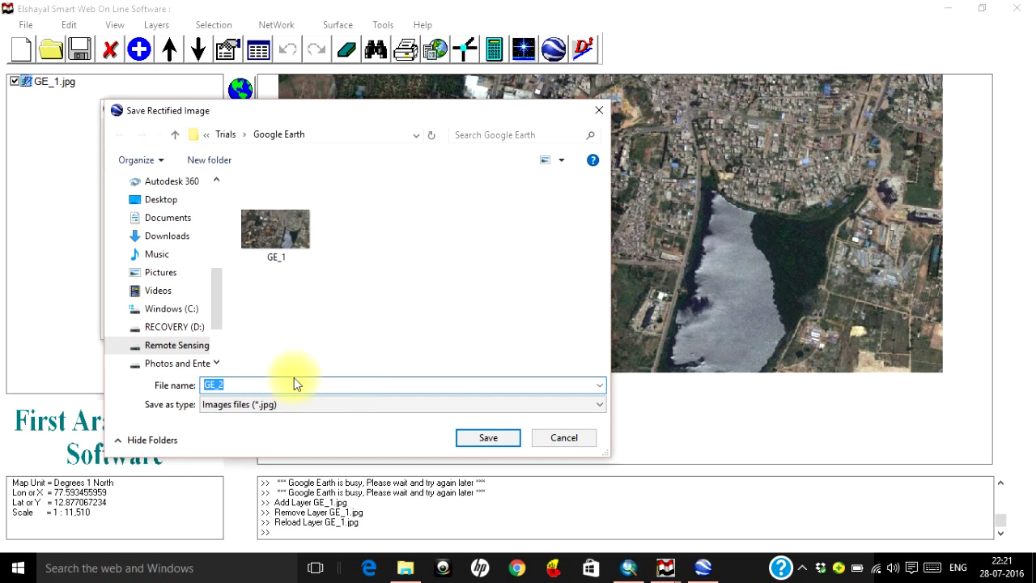
{"action": "left_click", "coordinate": [474, 437]}
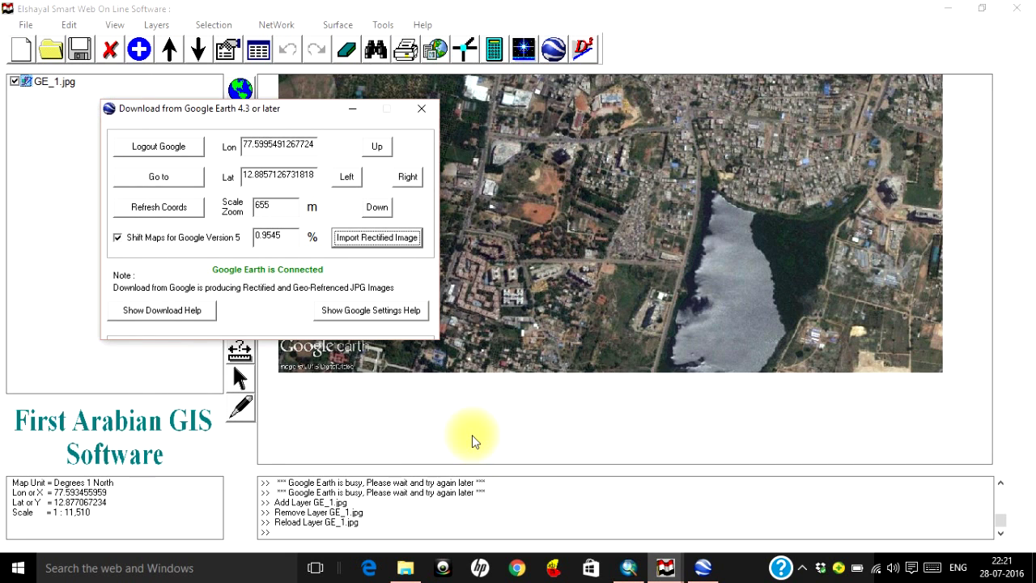
{"action": "left_click", "coordinate": [362, 243]}
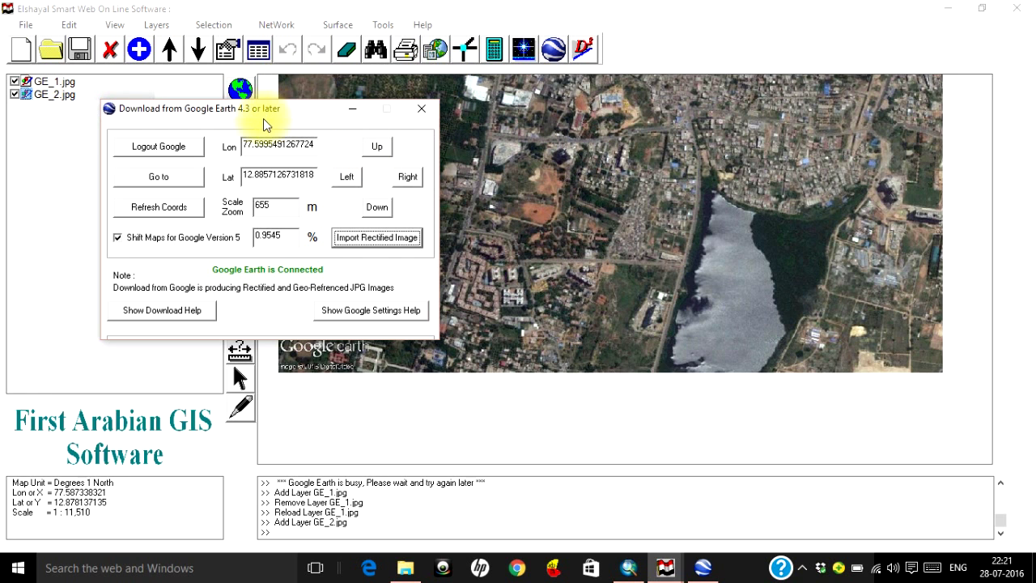
- Move the download dialog aside and examine how the GE_2.jpg image adjoins the northern edge of GE_1.jpg
{"action": "left_click_drag", "start_coordinate": [263, 116], "coordinate": [103, 178]}
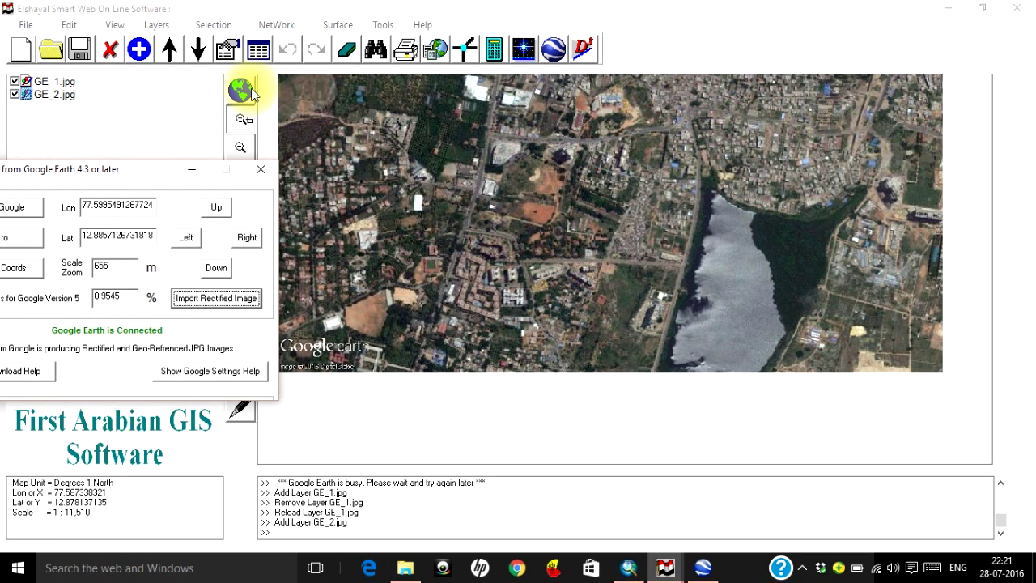
{"action": "left_click_drag", "start_coordinate": [143, 169], "coordinate": [71, 198]}
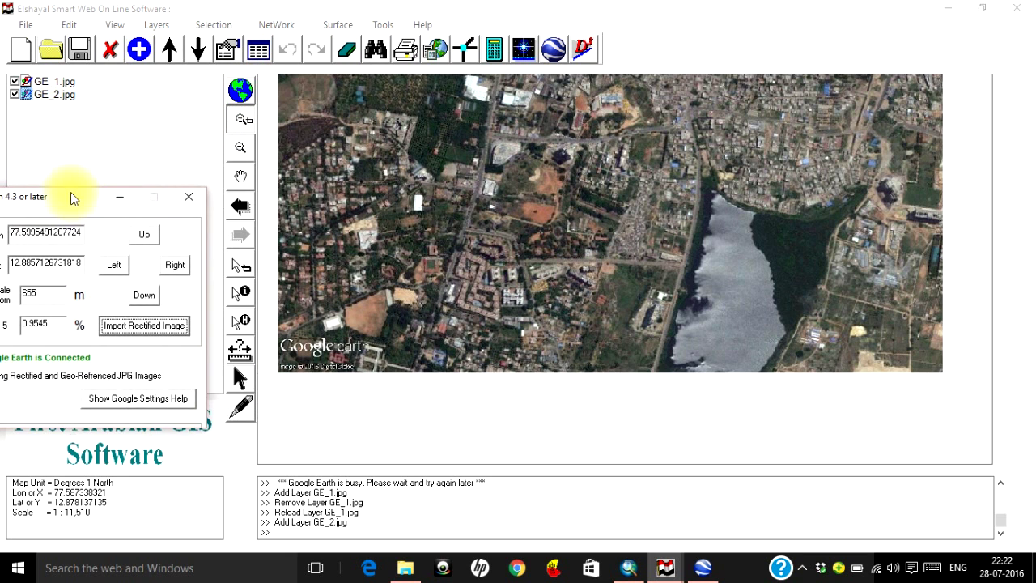
{"action": "left_click", "coordinate": [242, 174]}
{"action": "left_click_drag", "start_coordinate": [423, 151], "coordinate": [455, 321]}
{"action": "left_click_drag", "start_coordinate": [475, 185], "coordinate": [476, 299]}
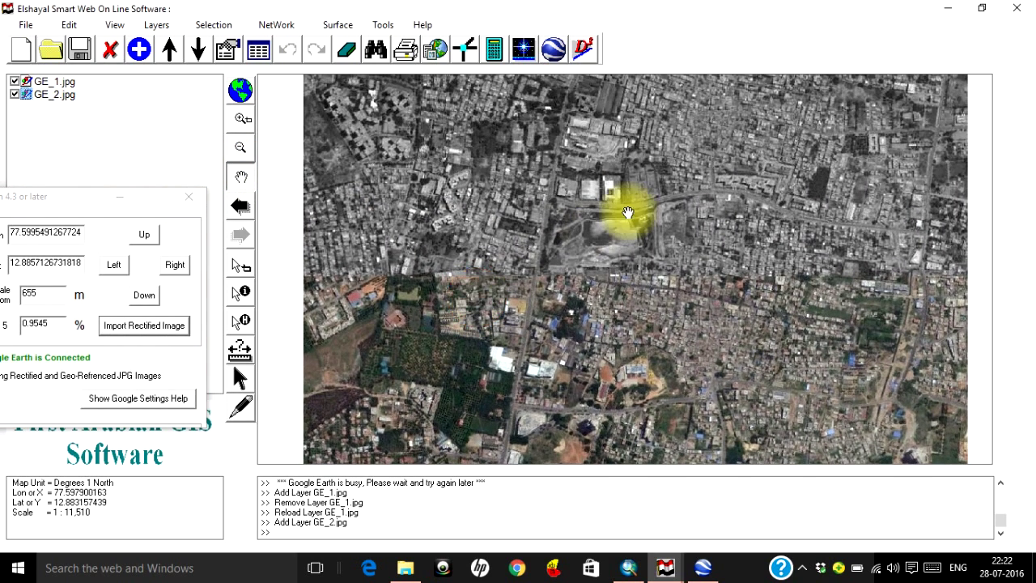
- Fit both images in the map view and bring the whole Google Earth download dialog back into sight
{"action": "left_click", "coordinate": [241, 92]}
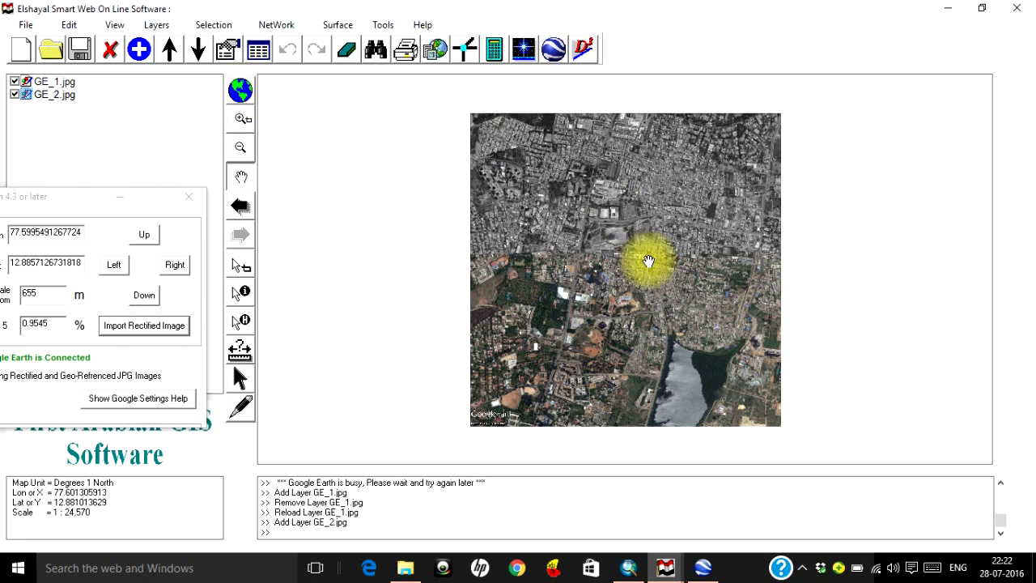
{"action": "left_click_drag", "start_coordinate": [41, 197], "coordinate": [173, 129]}
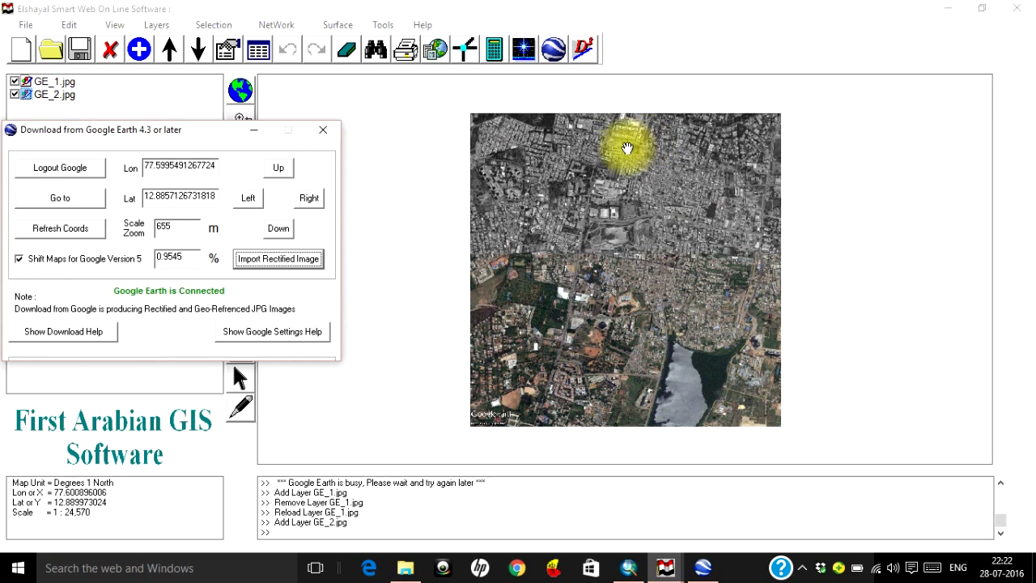
{"action": "left_click_drag", "start_coordinate": [197, 139], "coordinate": [348, 132]}
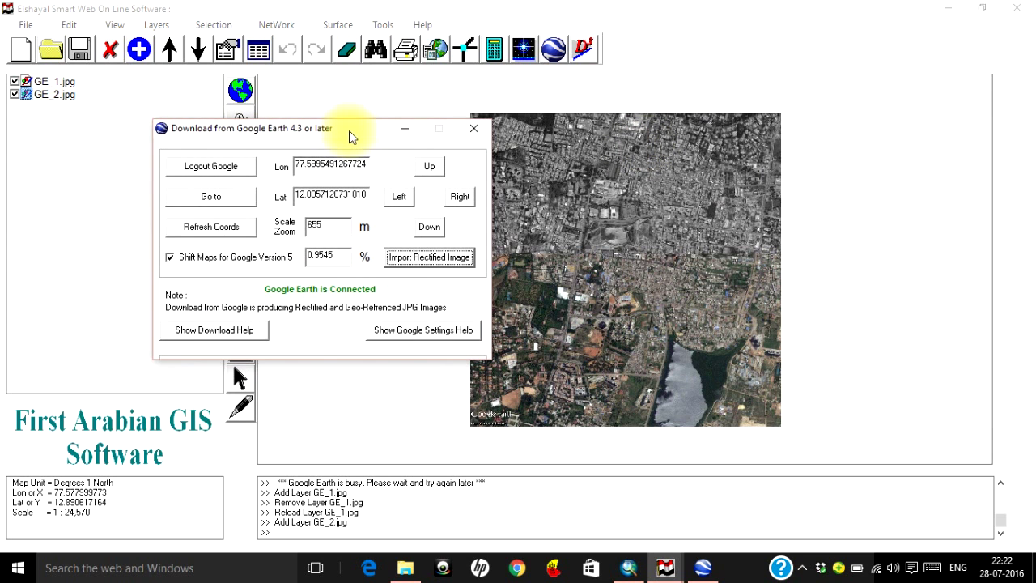
- Switch to Google Earth Pro and save its current view as a JPEG over the existing GE_2.jpg in Trials > Google Earth
{"action": "left_click", "coordinate": [702, 568]}
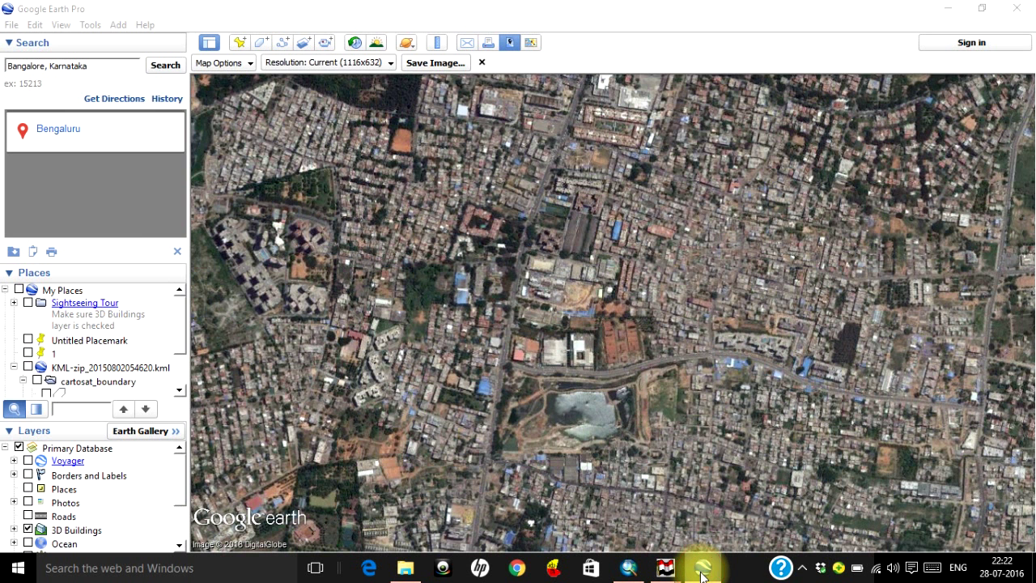
{"action": "left_click", "coordinate": [11, 25]}
{"action": "mouse_move", "coordinate": [25, 58]}
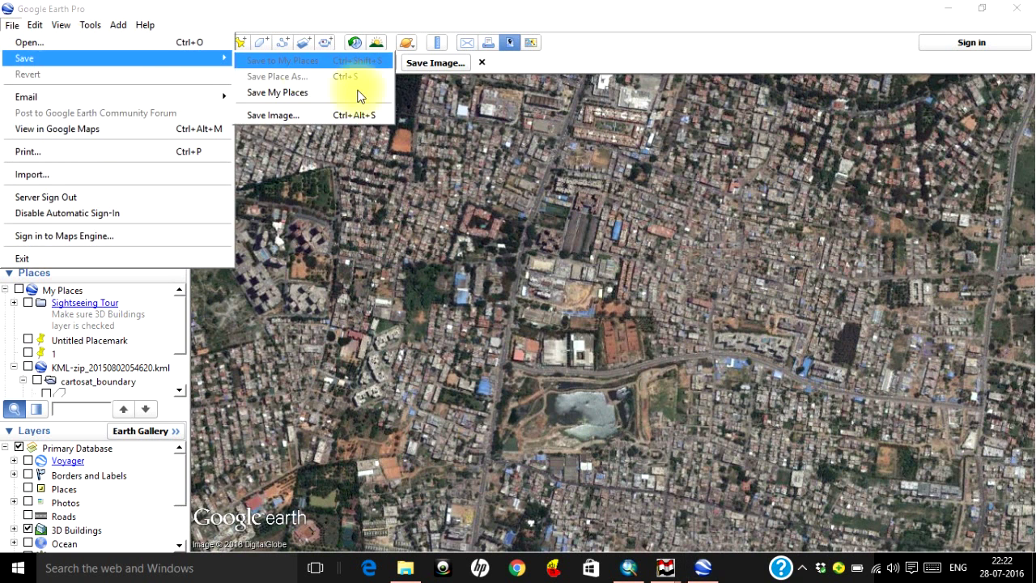
{"action": "left_click", "coordinate": [272, 115]}
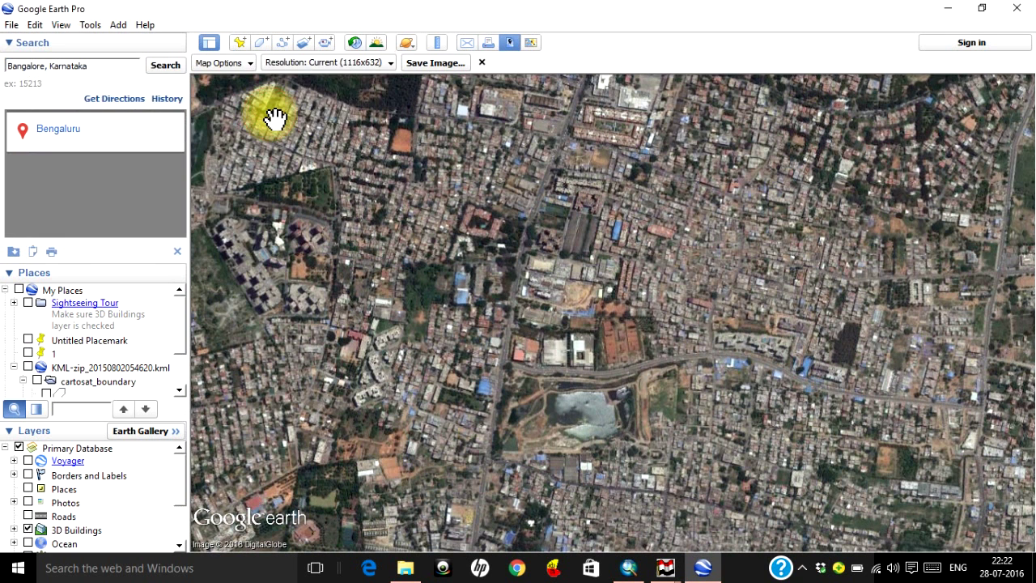
{"action": "left_click", "coordinate": [438, 65]}
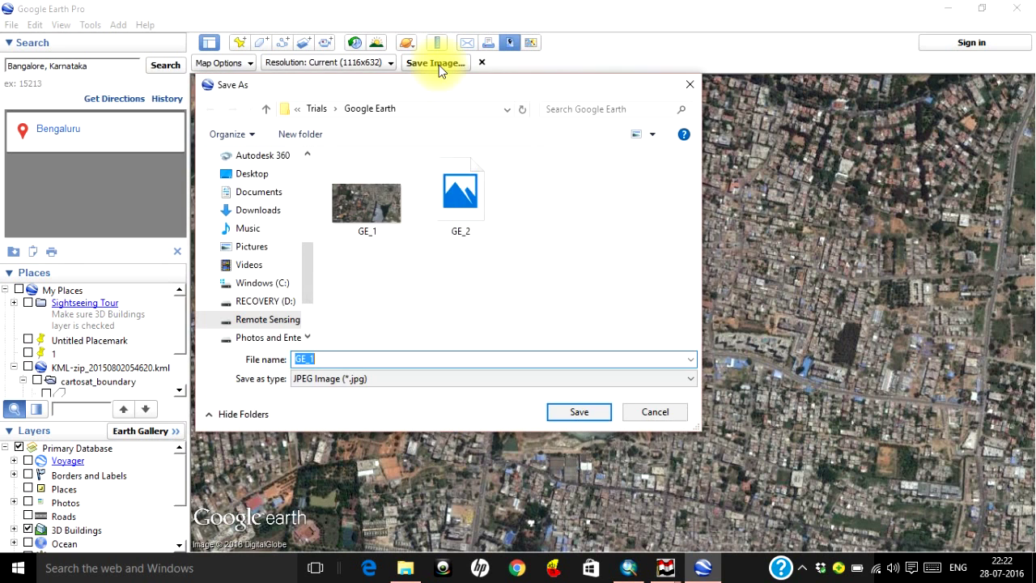
{"action": "left_click", "coordinate": [462, 195]}
{"action": "left_click", "coordinate": [564, 414]}
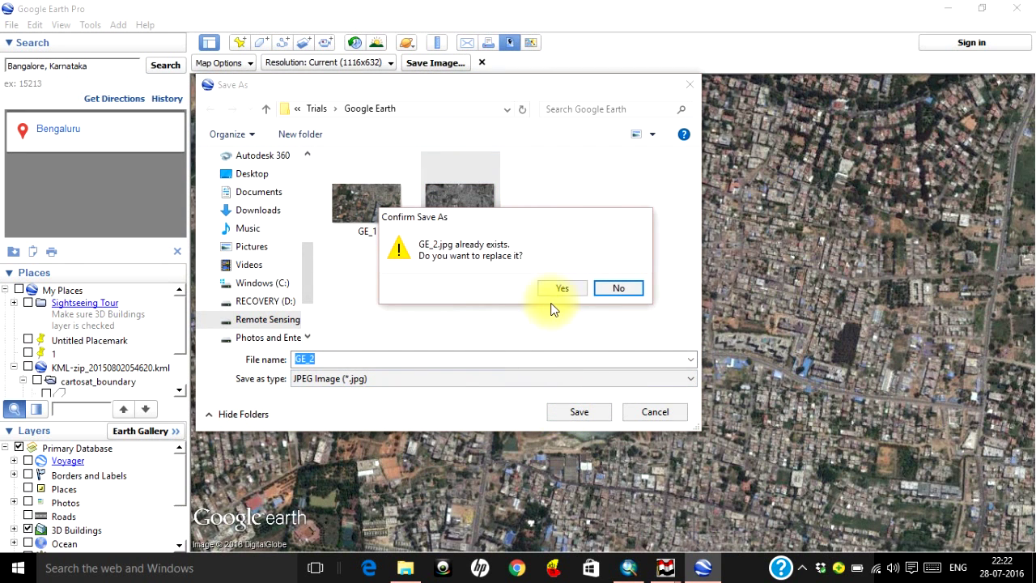
{"action": "left_click", "coordinate": [558, 294]}
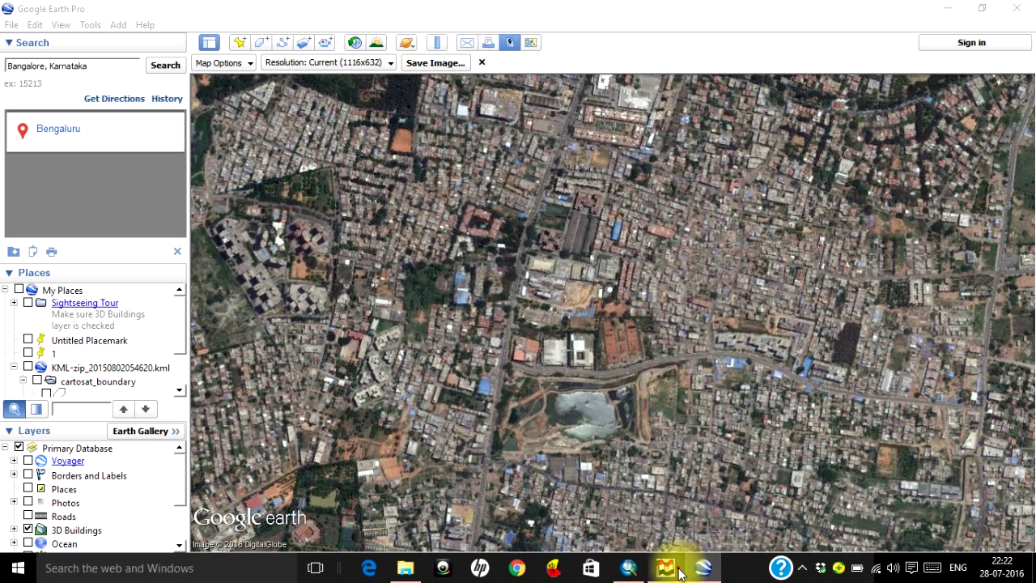
- Return to Elshayal Smart and reload the GE_2.jpg layer
{"action": "mouse_move", "coordinate": [665, 565]}
{"action": "left_click", "coordinate": [641, 508]}
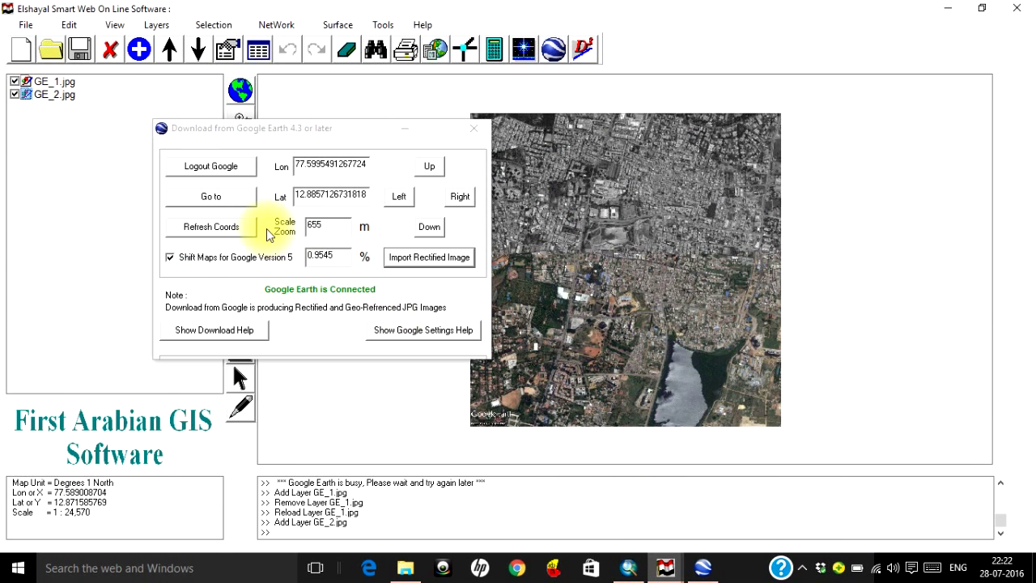
{"action": "right_click", "coordinate": [67, 96]}
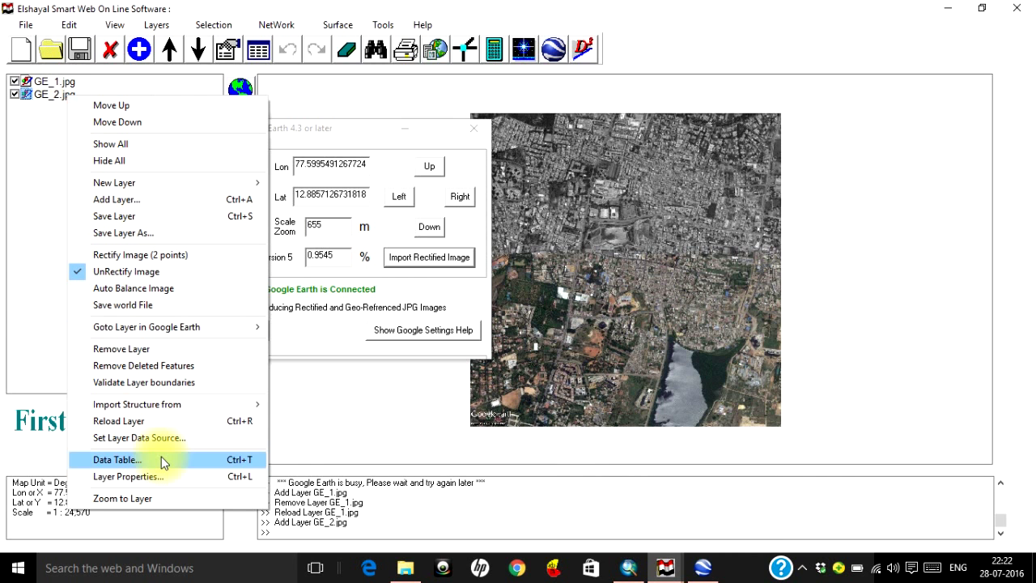
{"action": "left_click", "coordinate": [118, 420]}
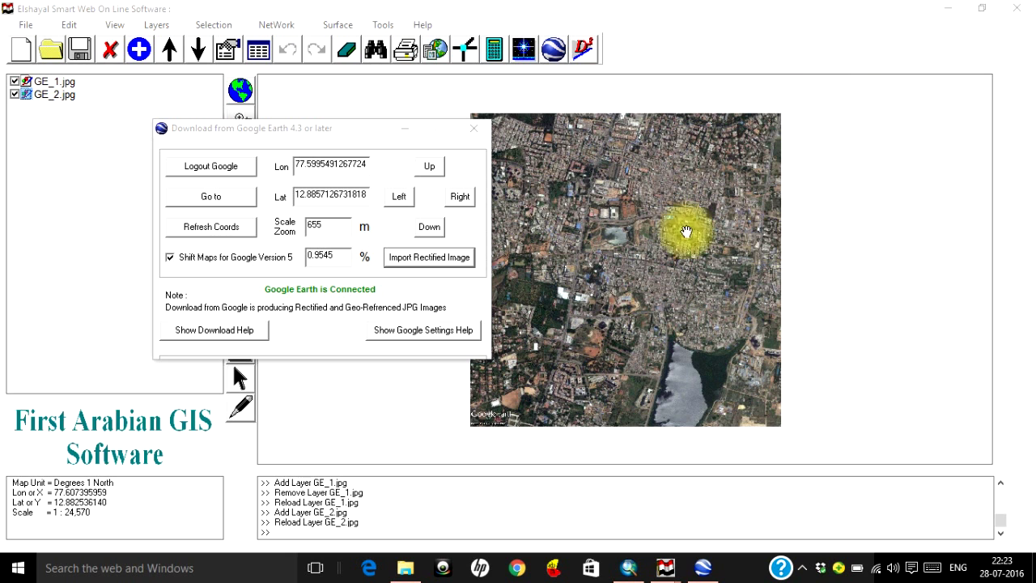
- Shift the Google Earth position one frame to the right and import that area as a rectified image named GE_3
{"action": "left_click", "coordinate": [459, 198]}
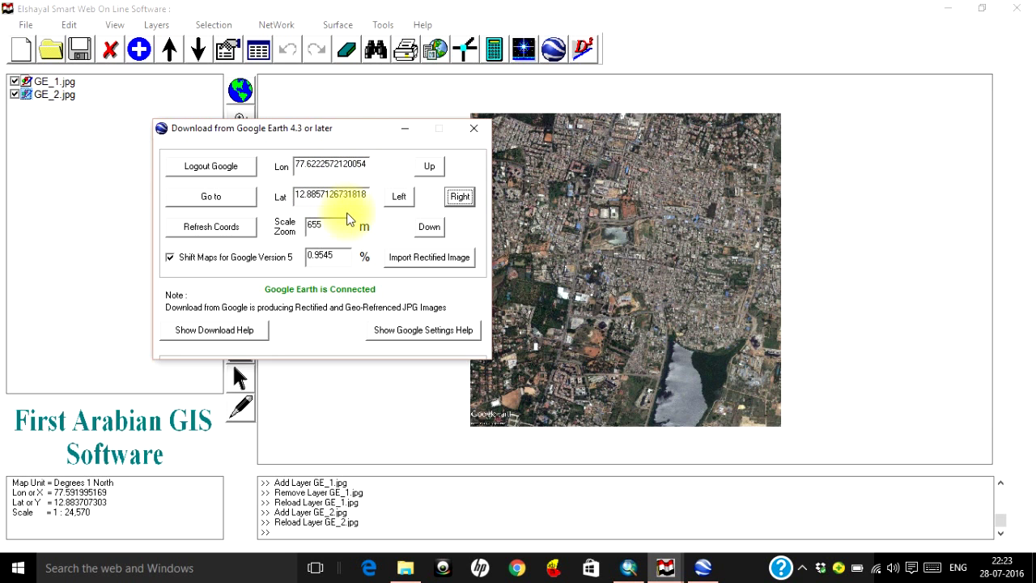
{"action": "left_click", "coordinate": [403, 260]}
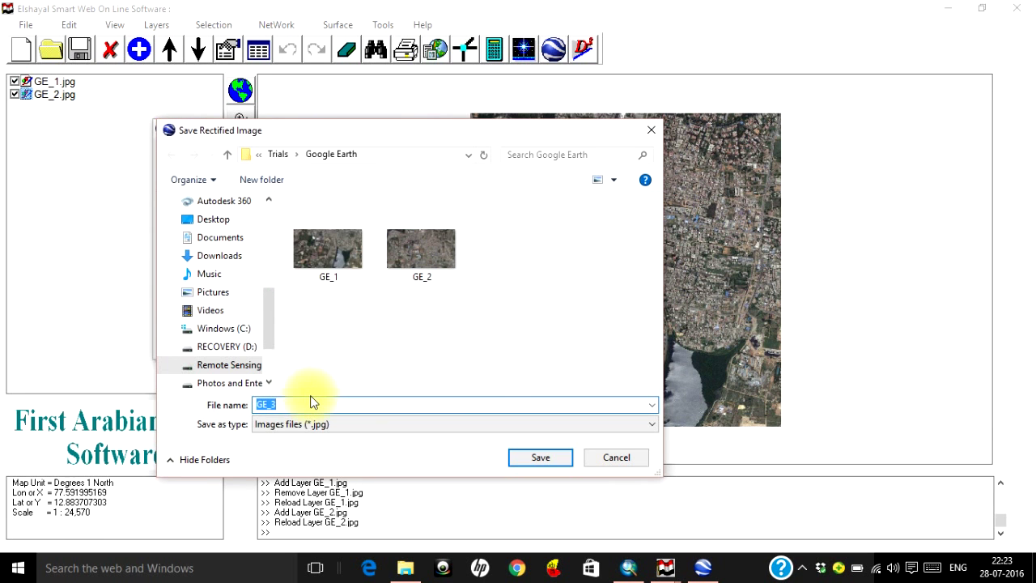
{"action": "left_click", "coordinate": [537, 458]}
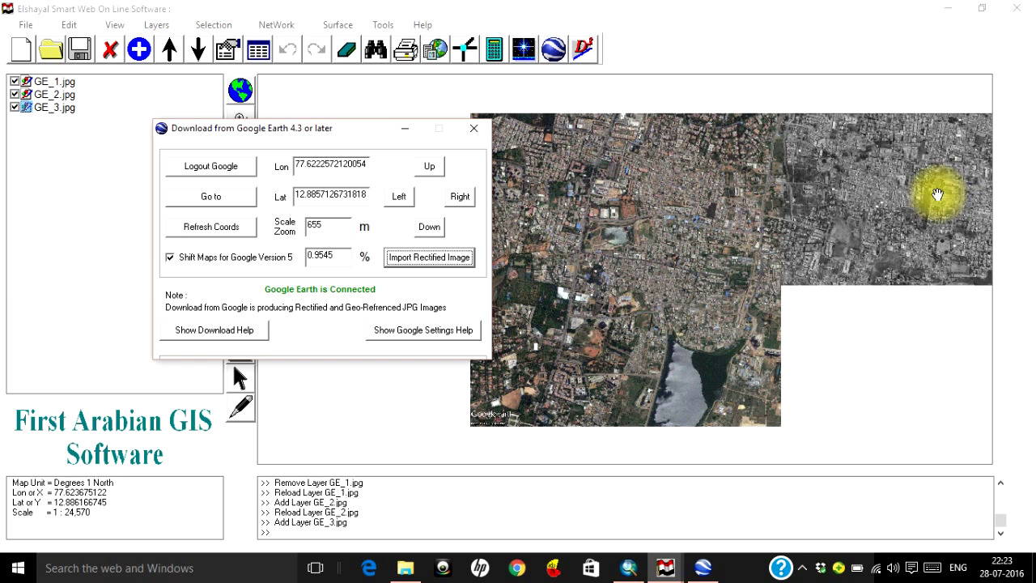
- Switch to Google Earth Pro and save the shifted view as a JPEG, replacing GE_3.jpg in the Google Earth folder
{"action": "left_click", "coordinate": [702, 565]}
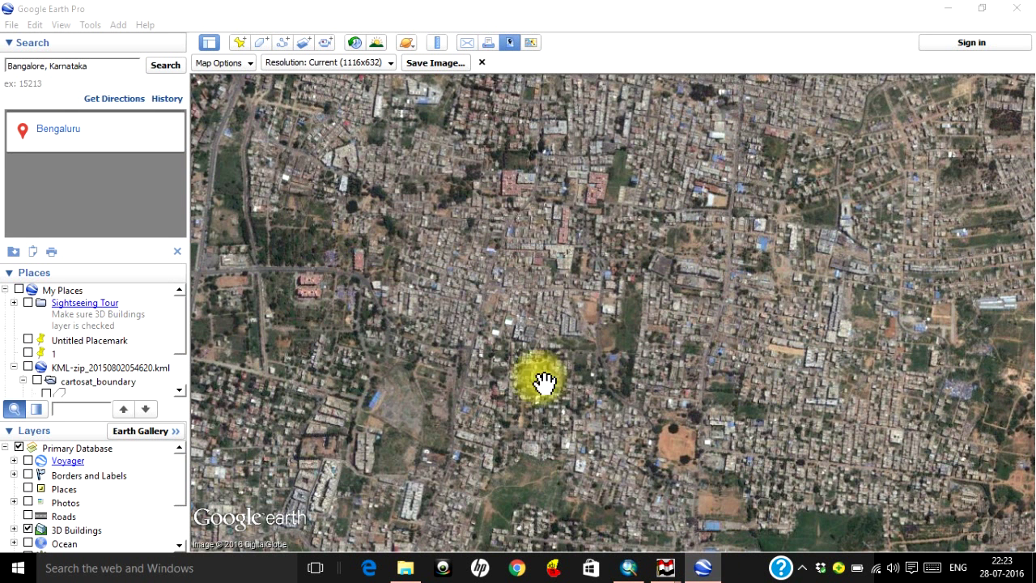
{"action": "left_click", "coordinate": [10, 26]}
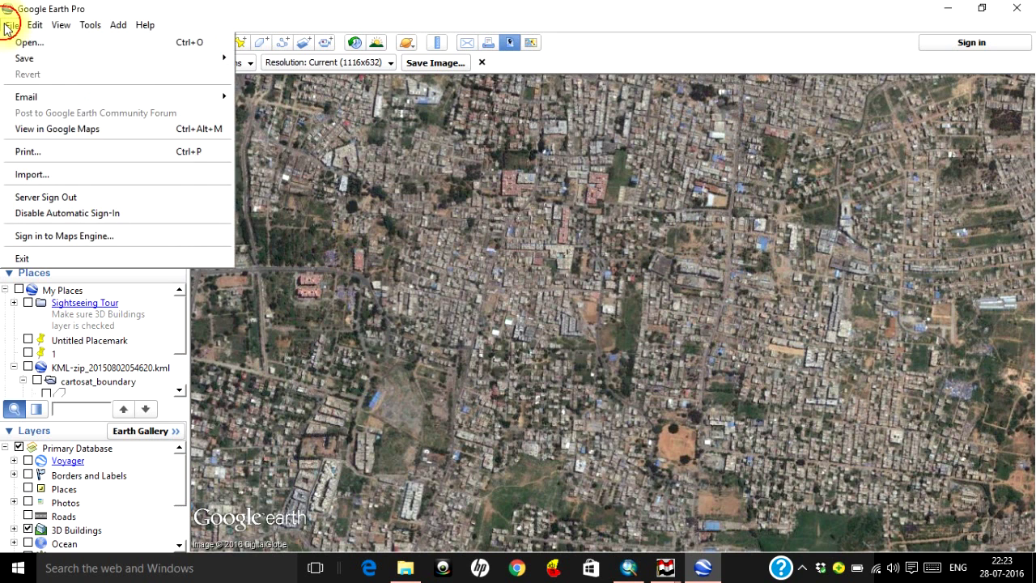
{"action": "mouse_move", "coordinate": [118, 25]}
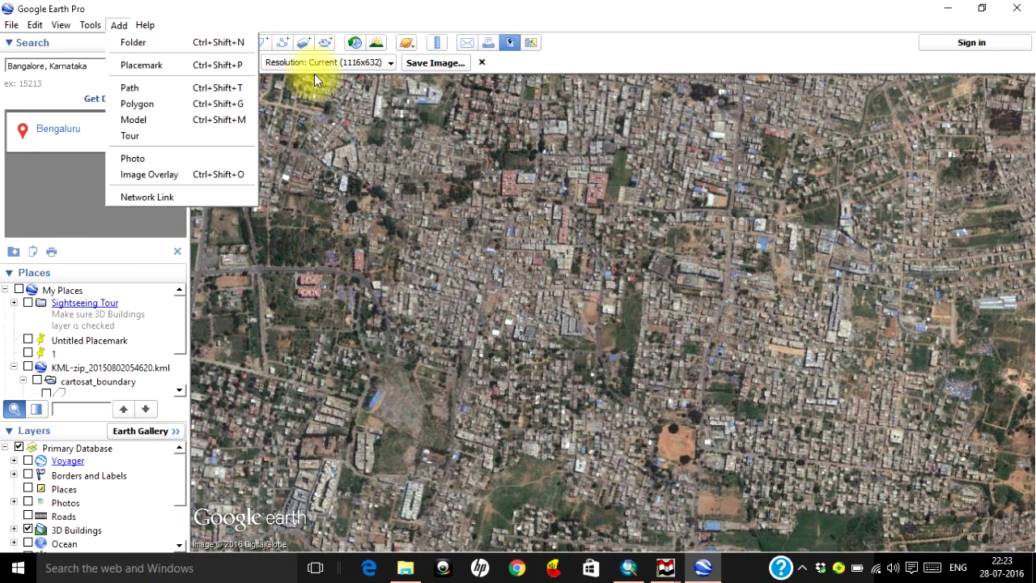
{"action": "left_click", "coordinate": [431, 65]}
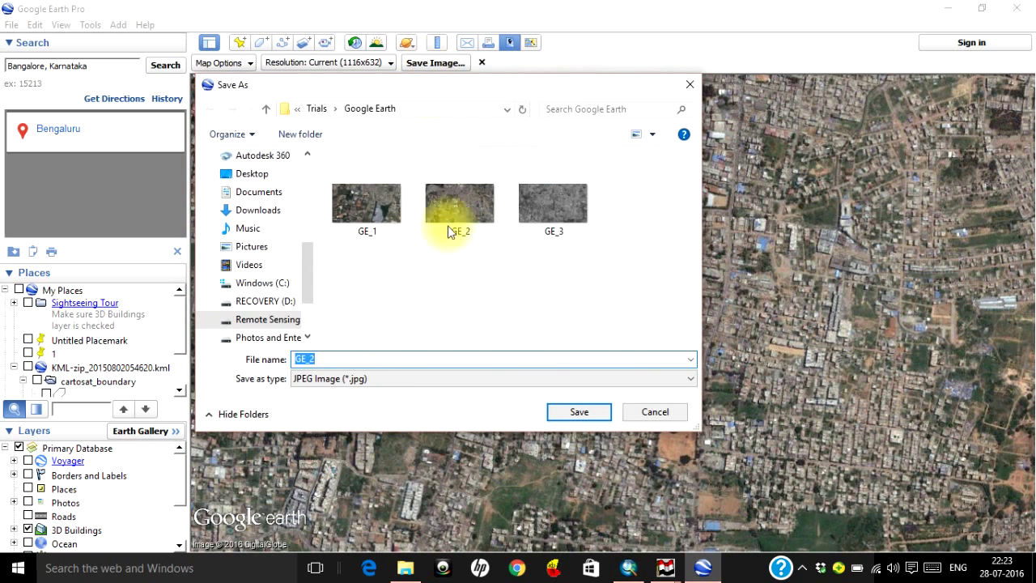
{"action": "left_click", "coordinate": [576, 202]}
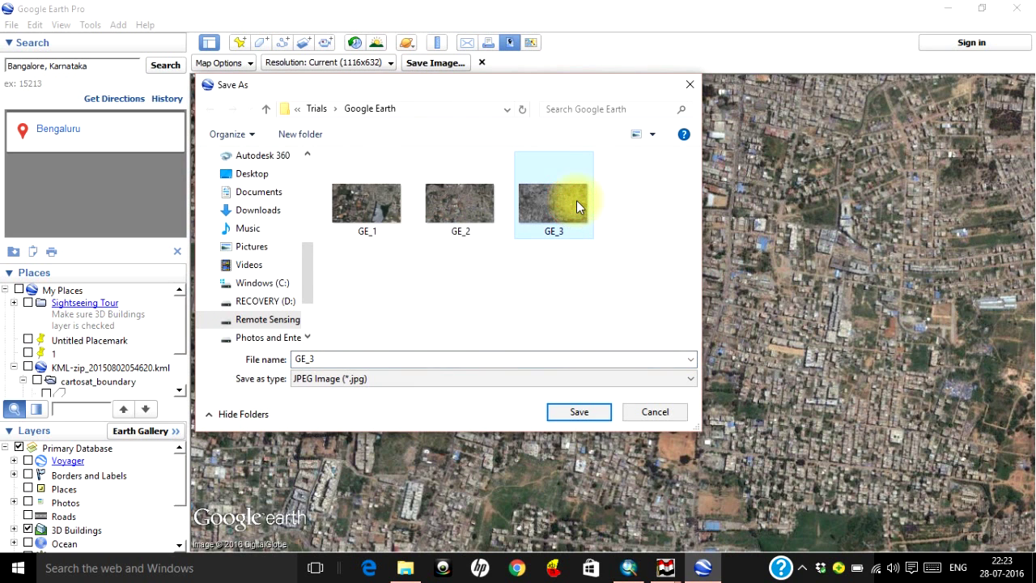
{"action": "left_click", "coordinate": [579, 412]}
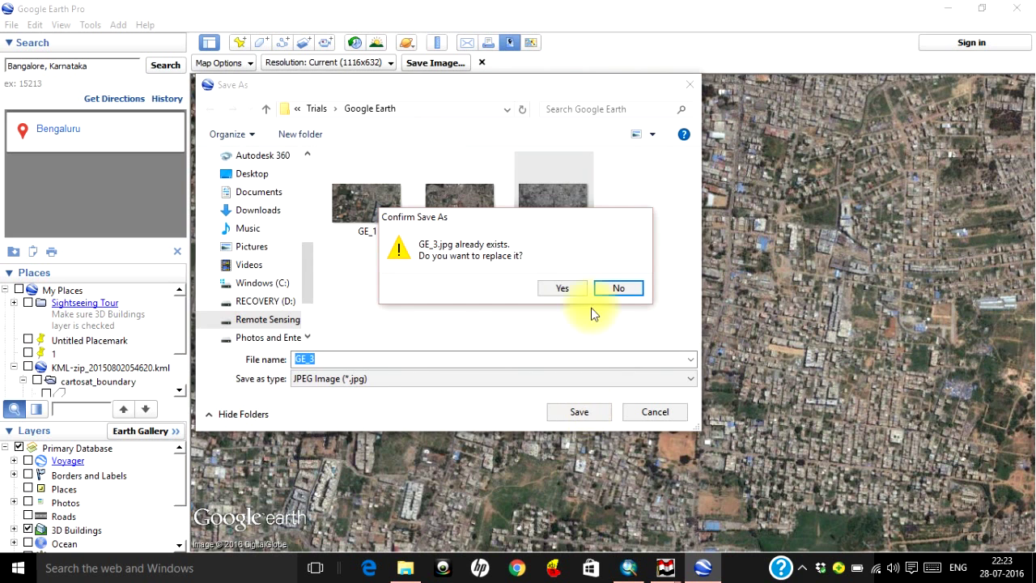
{"action": "left_click", "coordinate": [564, 289]}
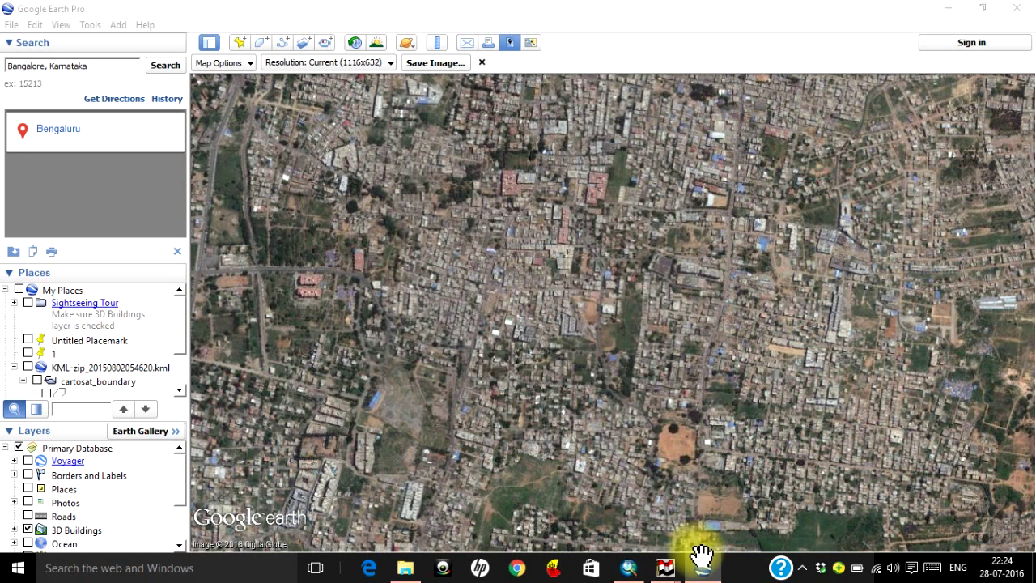
- Return to Elshayal Smart and reload the GE_3.jpg layer
{"action": "left_click", "coordinate": [678, 564]}
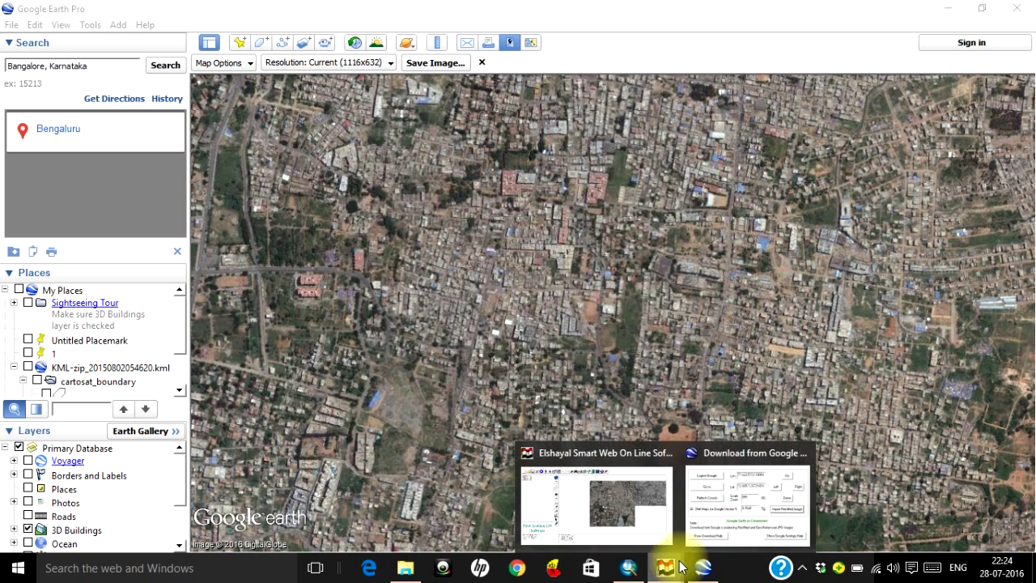
{"action": "left_click", "coordinate": [631, 514]}
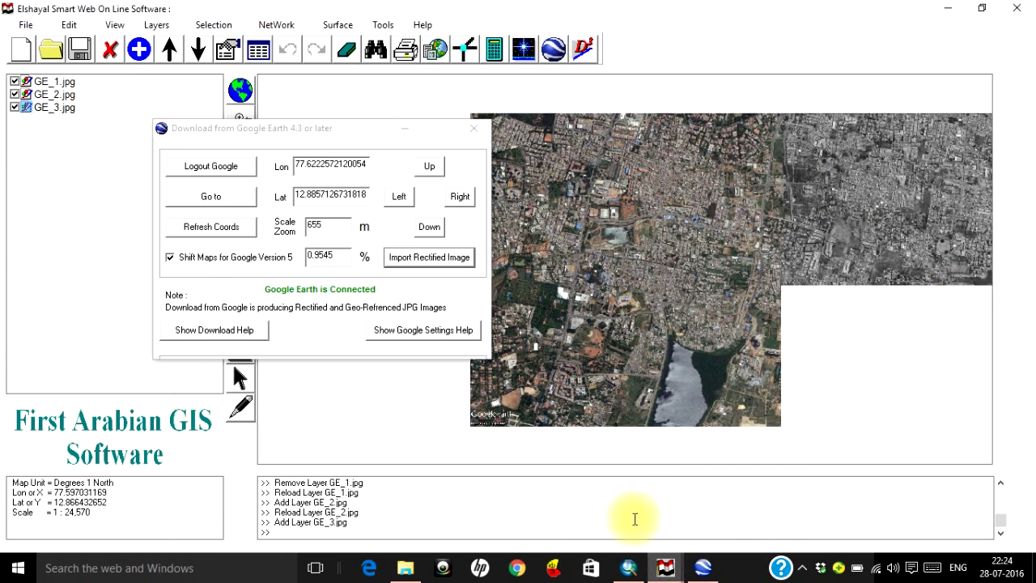
{"action": "right_click", "coordinate": [57, 114]}
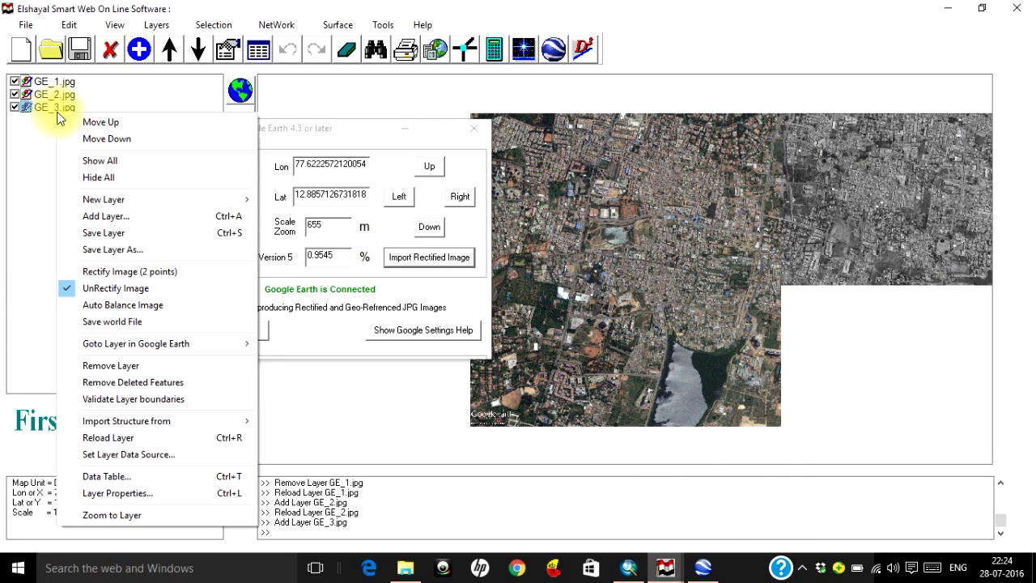
{"action": "left_click", "coordinate": [130, 440]}
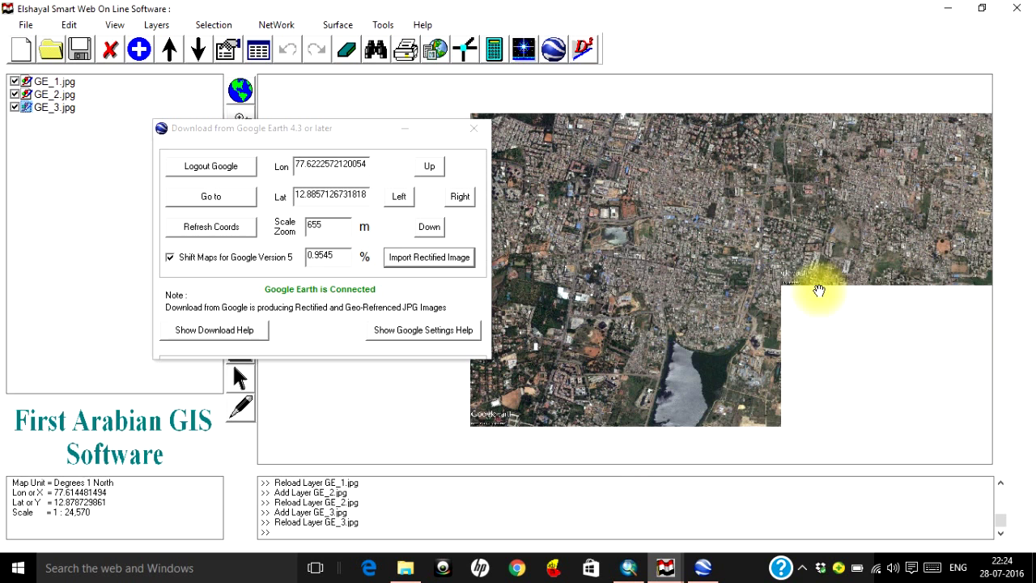
- Shift the Google Earth position down by one frame and import that area as a rectified image named GE_4
{"action": "left_click", "coordinate": [424, 226]}
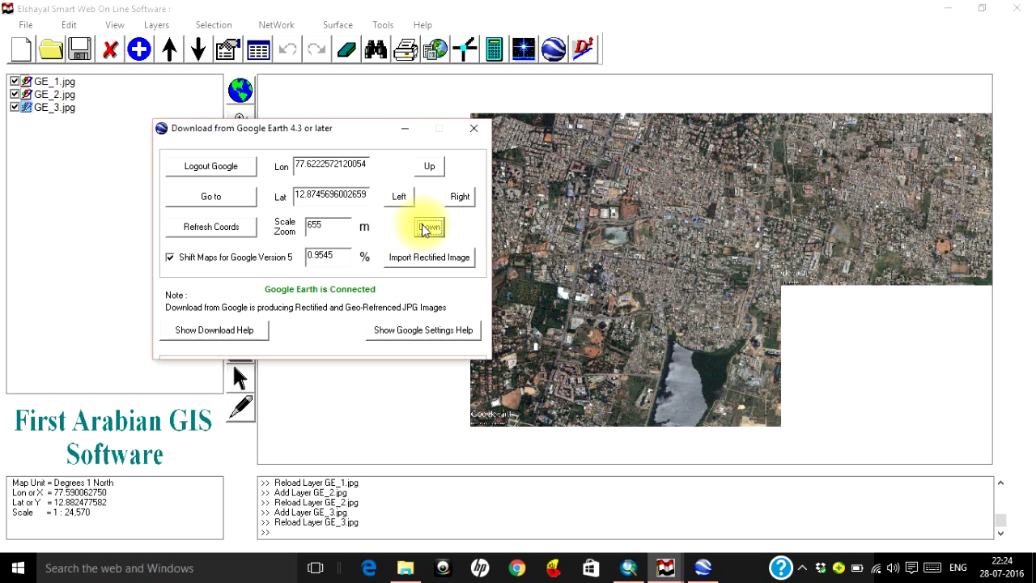
{"action": "left_click", "coordinate": [428, 257]}
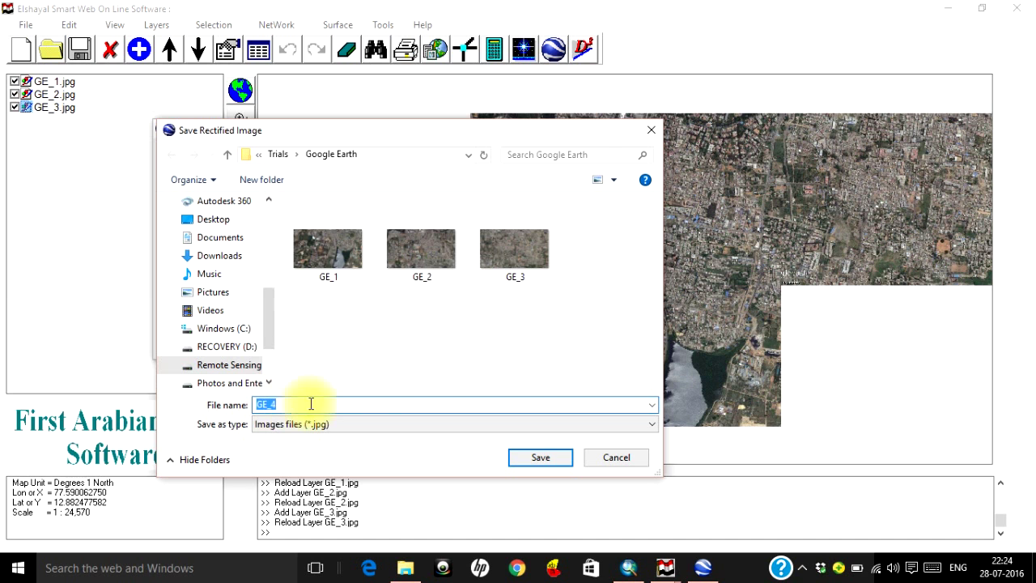
{"action": "left_click", "coordinate": [537, 455]}
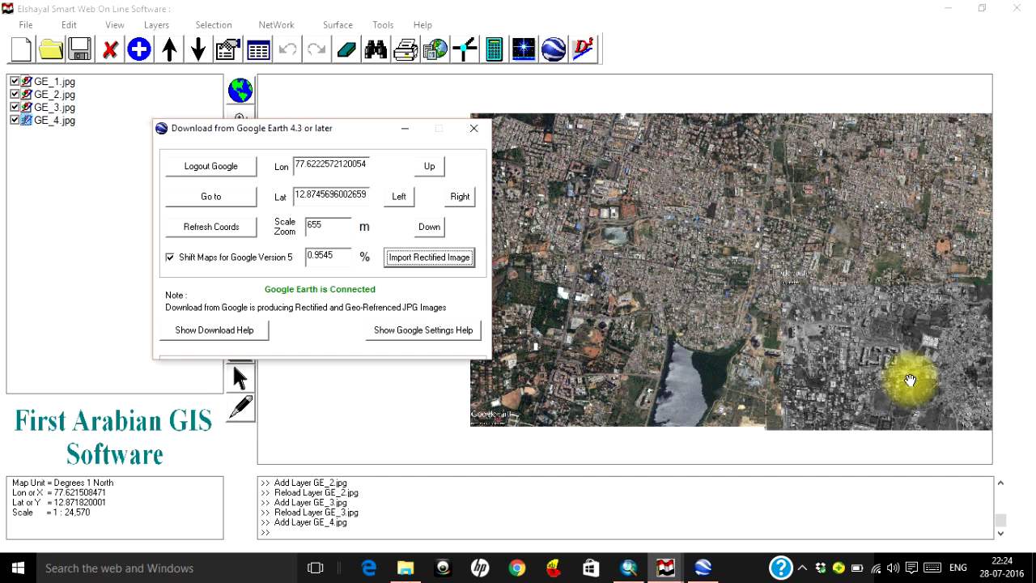
- Switch to Google Earth Pro and save the current view as a JPEG, overwriting GE_4.jpg in the Google Earth folder
{"action": "left_click", "coordinate": [702, 567]}
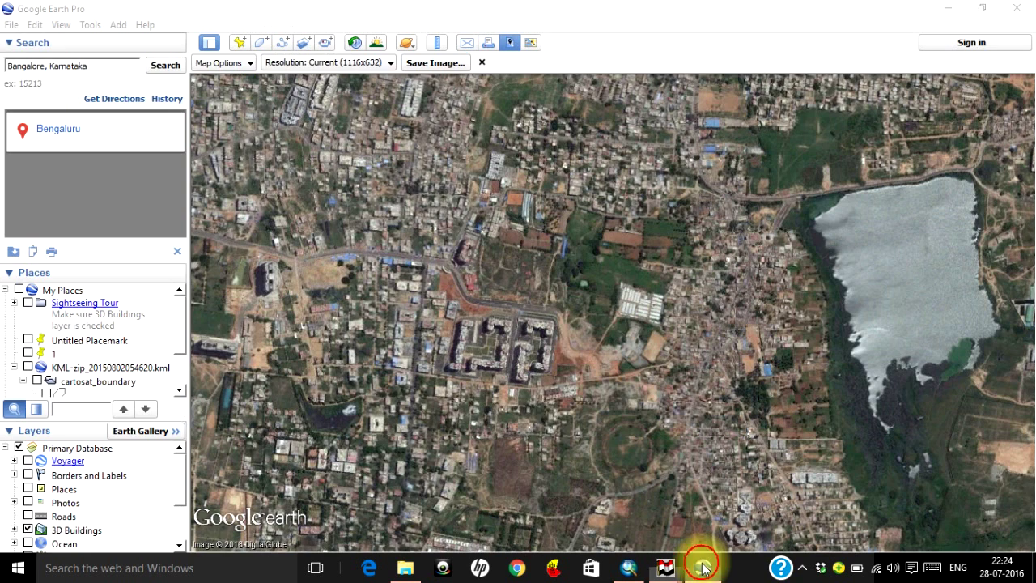
{"action": "left_click", "coordinate": [12, 25]}
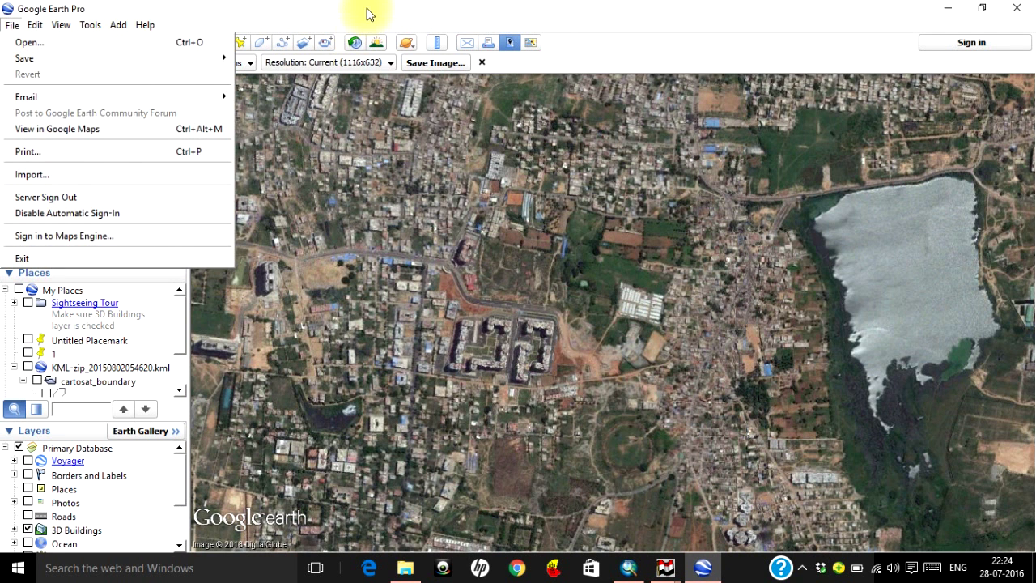
{"action": "left_click", "coordinate": [417, 72]}
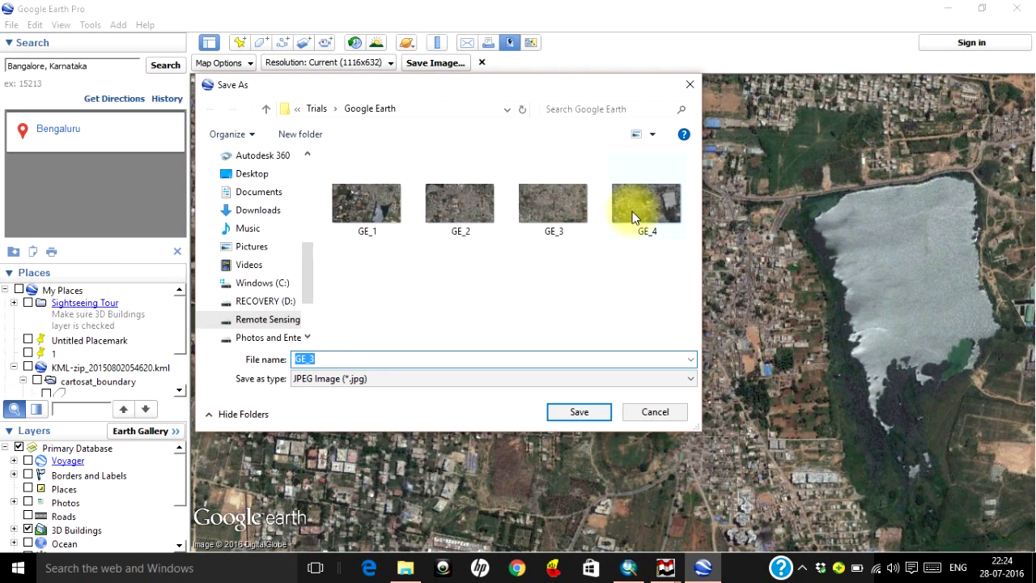
{"action": "left_click", "coordinate": [632, 211]}
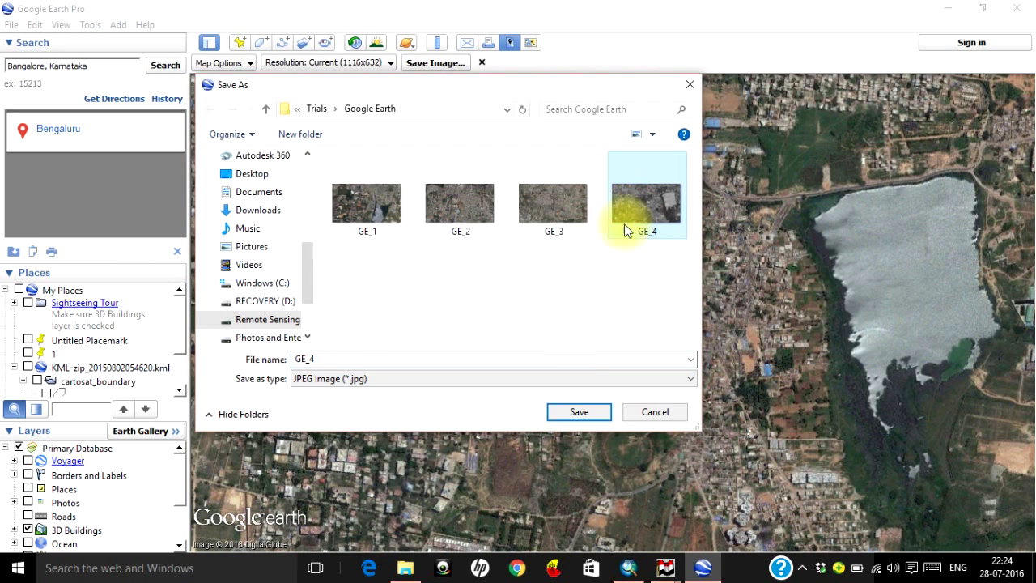
{"action": "left_click", "coordinate": [575, 407]}
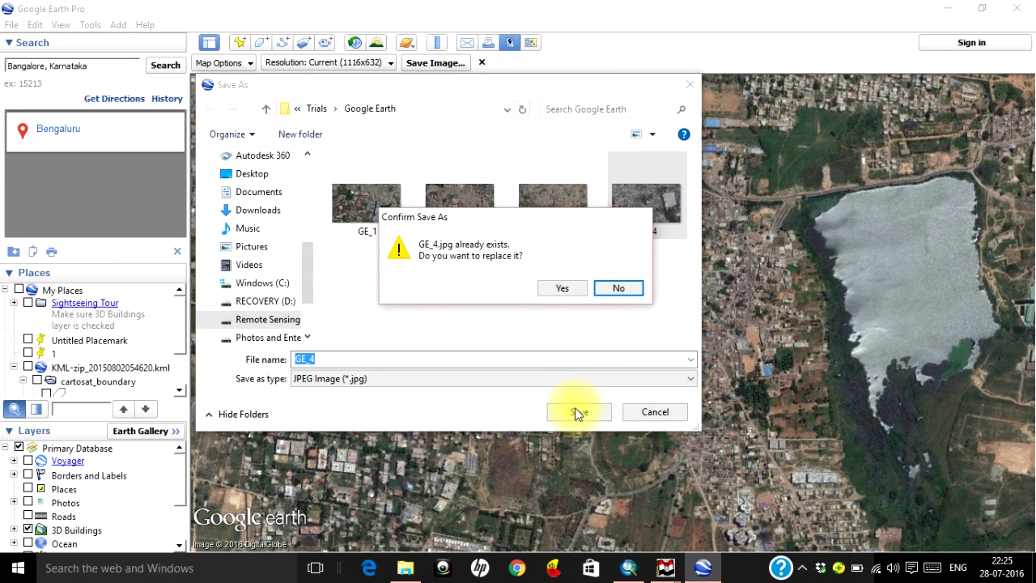
{"action": "left_click", "coordinate": [558, 289]}
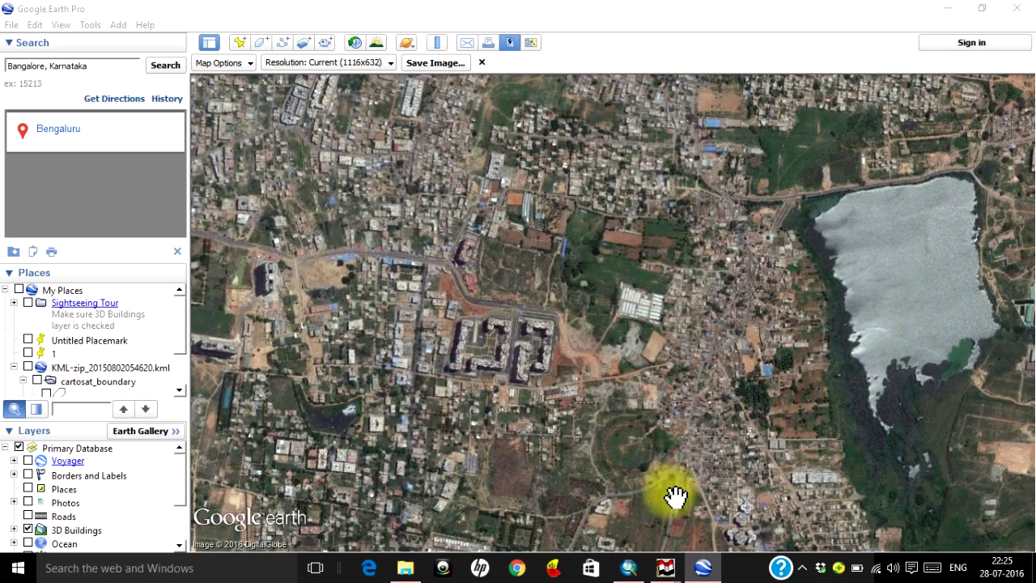
- Return to Elshayal Smart, reload the GE_4.jpg layer and close the Google Earth download dialog
{"action": "mouse_move", "coordinate": [679, 576]}
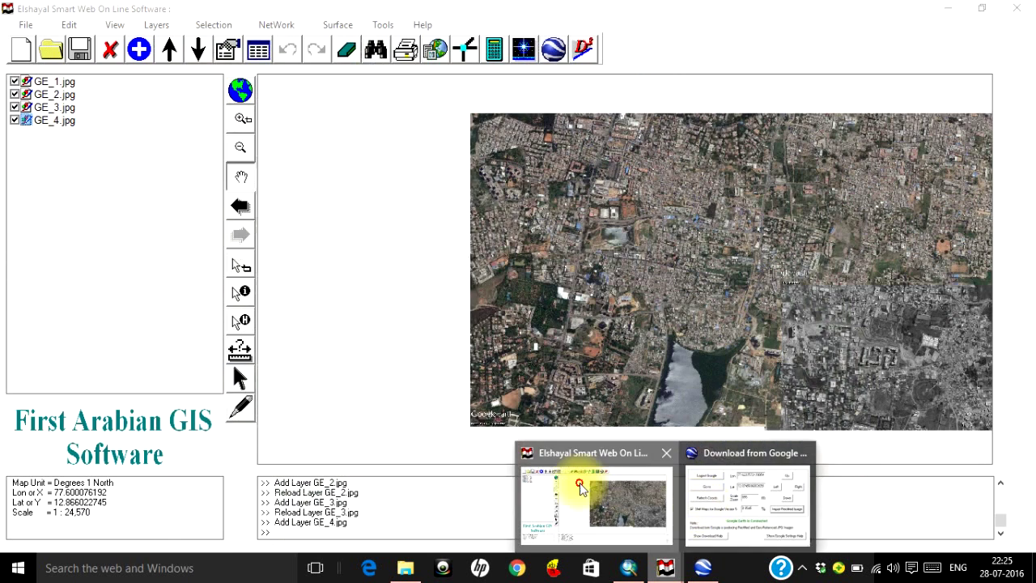
{"action": "left_click", "coordinate": [579, 486]}
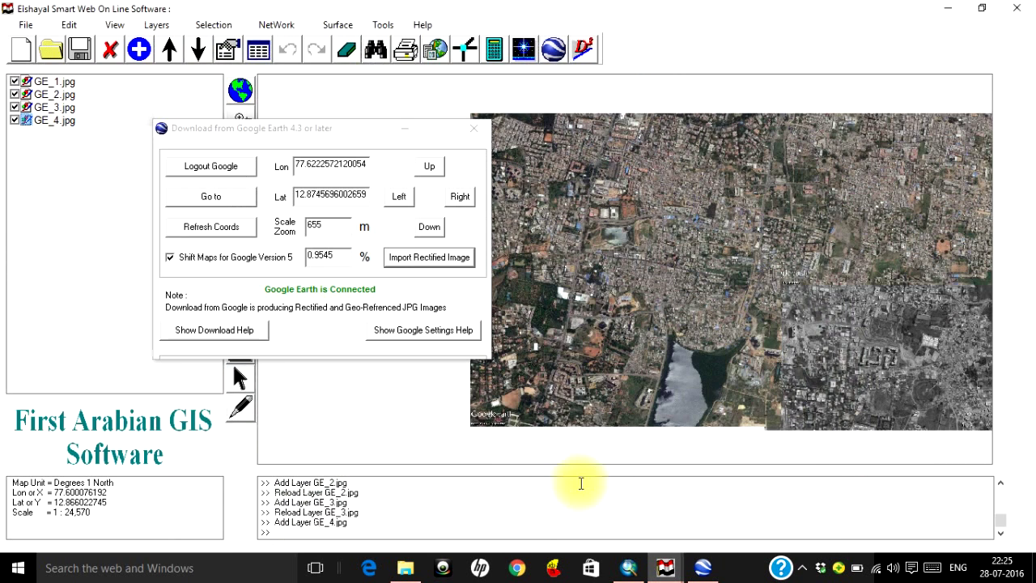
{"action": "right_click", "coordinate": [68, 119]}
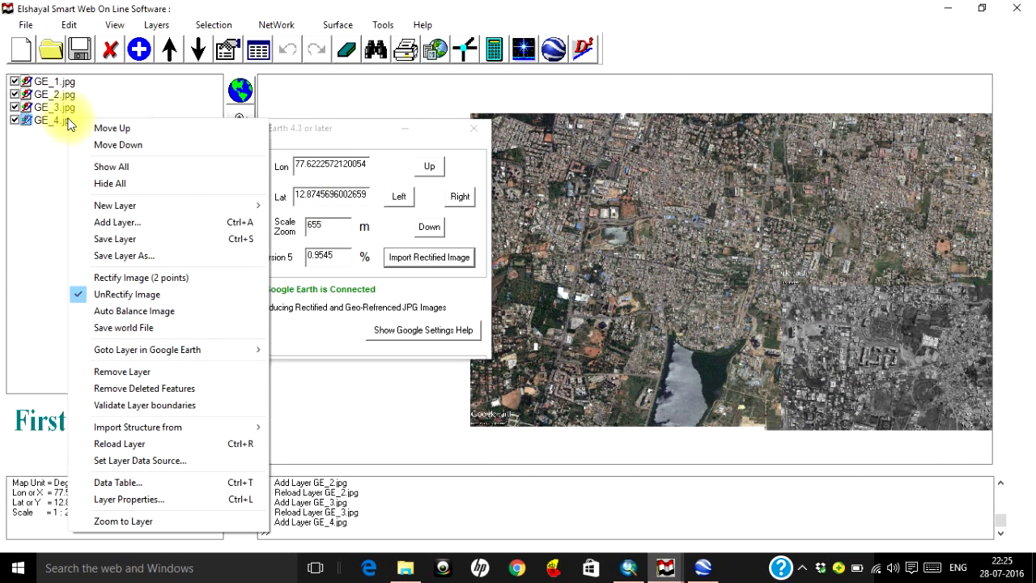
{"action": "left_click", "coordinate": [139, 445]}
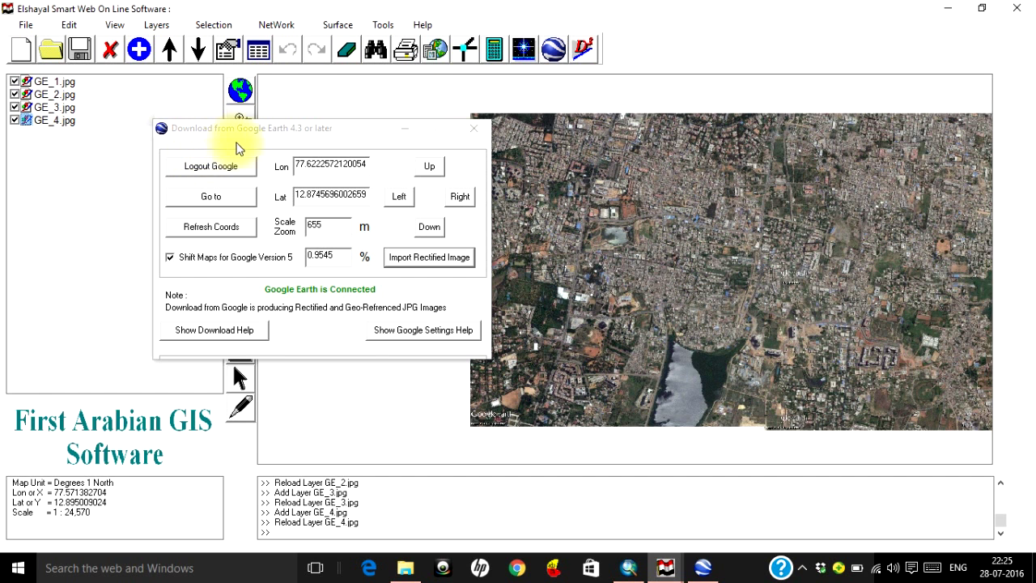
{"action": "left_click_drag", "start_coordinate": [235, 131], "coordinate": [119, 193]}
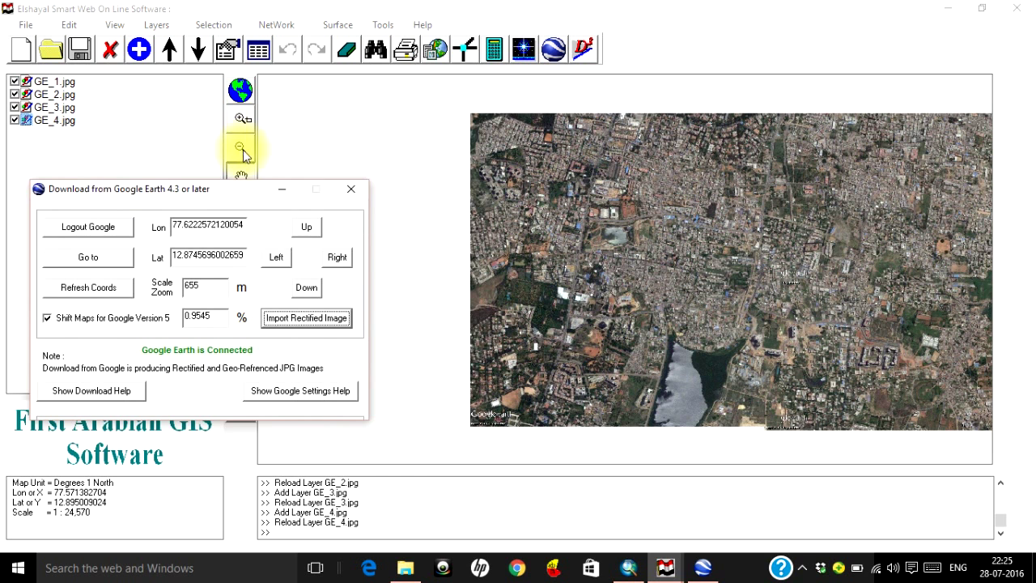
{"action": "left_click", "coordinate": [351, 188]}
- Examine the seams between the four colour images close up, including around the lake, and return to the mosaic's full extent
{"action": "left_click", "coordinate": [239, 122]}
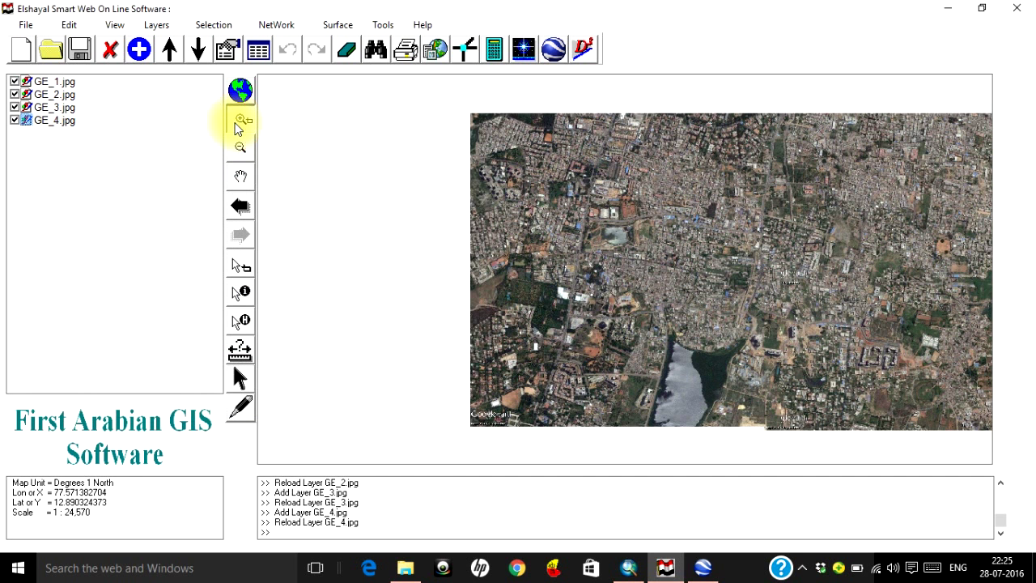
{"action": "left_click", "coordinate": [689, 314]}
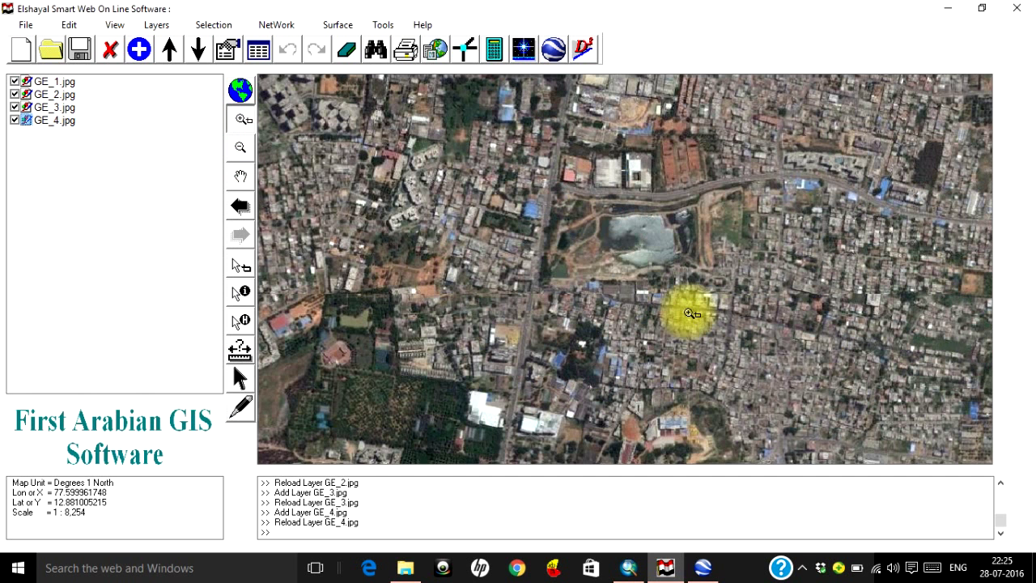
{"action": "left_click", "coordinate": [529, 340]}
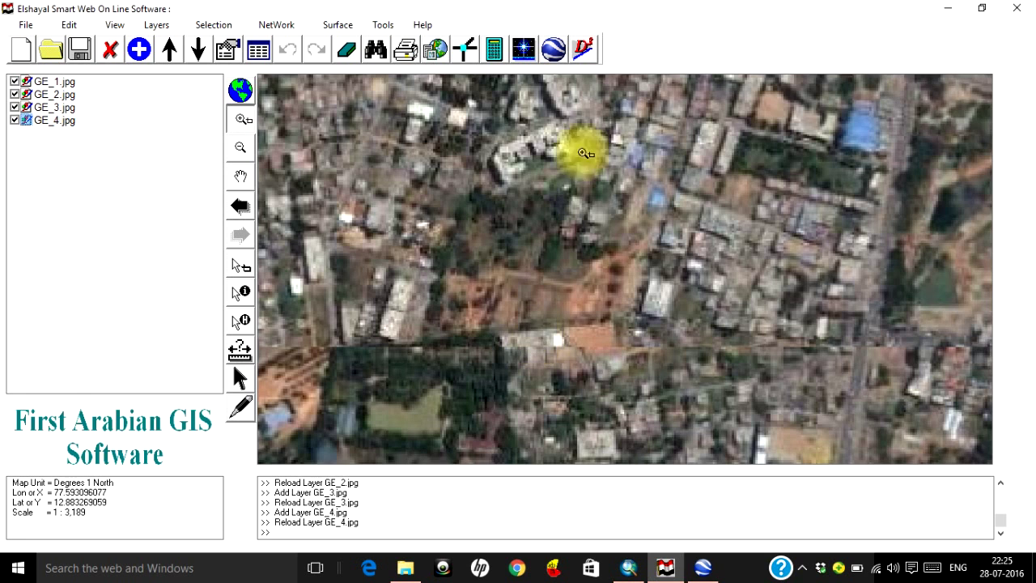
{"action": "left_click", "coordinate": [234, 204]}
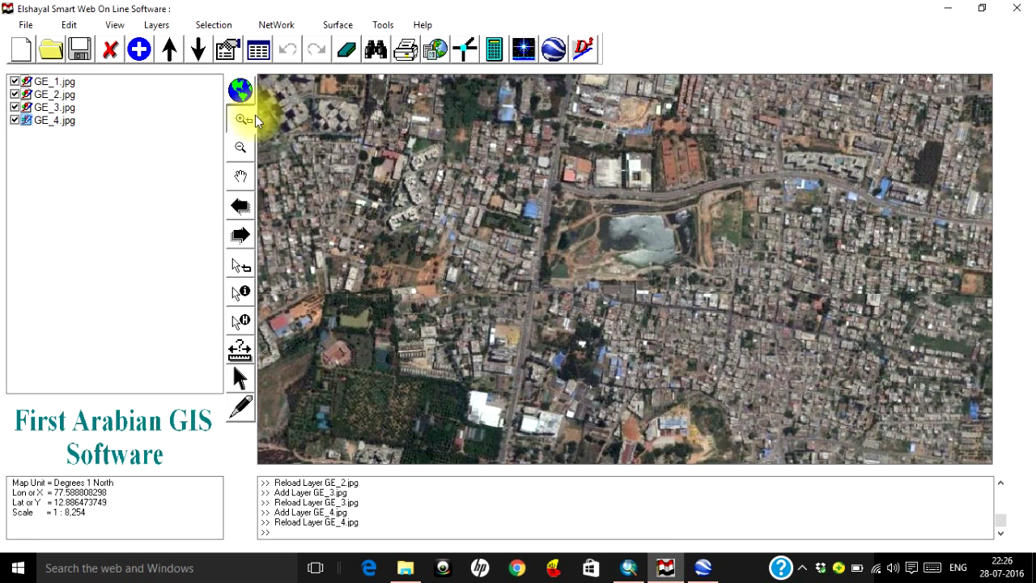
{"action": "left_click", "coordinate": [240, 176]}
{"action": "left_click_drag", "start_coordinate": [630, 257], "coordinate": [364, 196]}
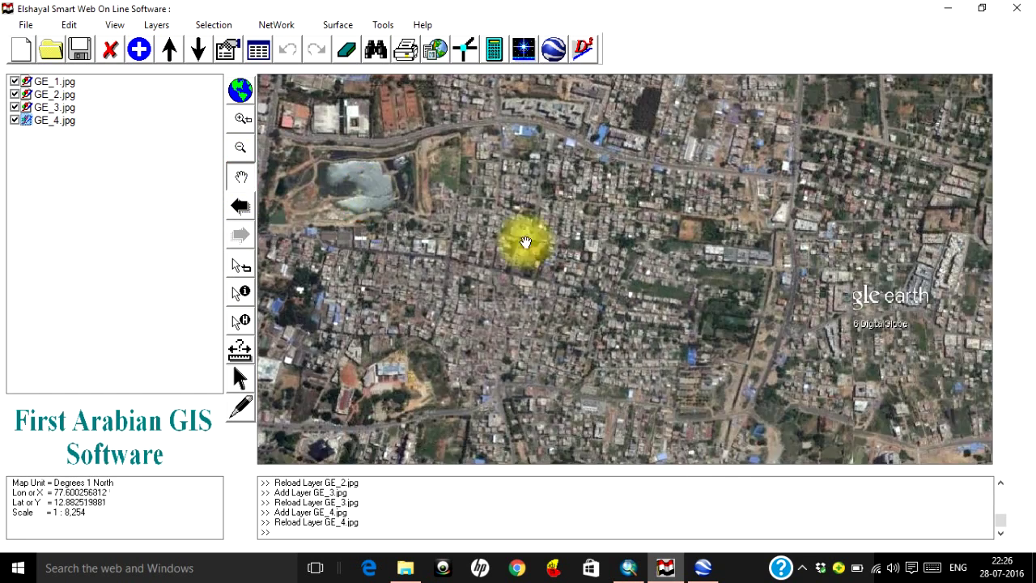
{"action": "left_click_drag", "start_coordinate": [525, 242], "coordinate": [446, 109]}
{"action": "left_click_drag", "start_coordinate": [545, 267], "coordinate": [592, 113]}
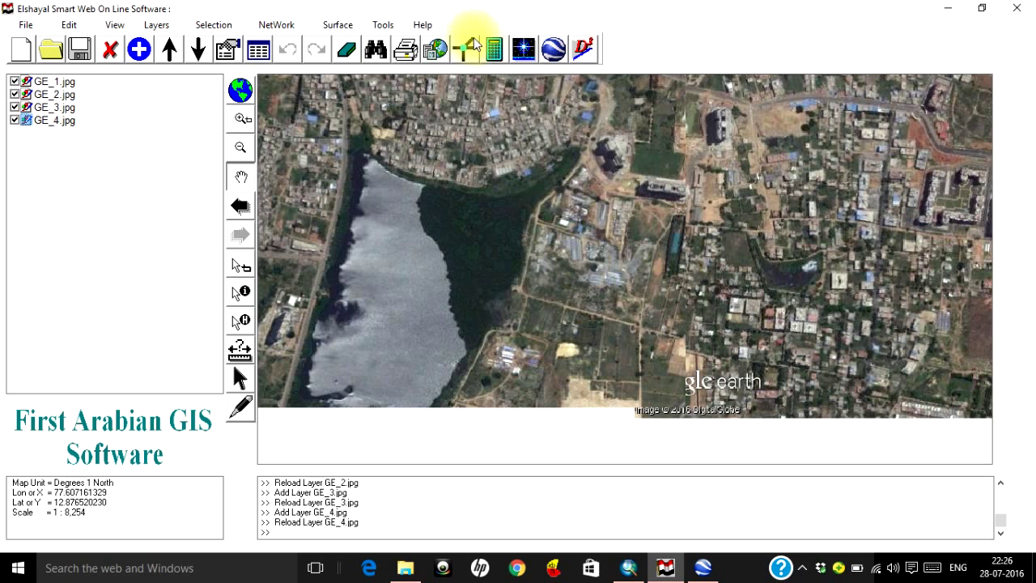
{"action": "left_click", "coordinate": [241, 118]}
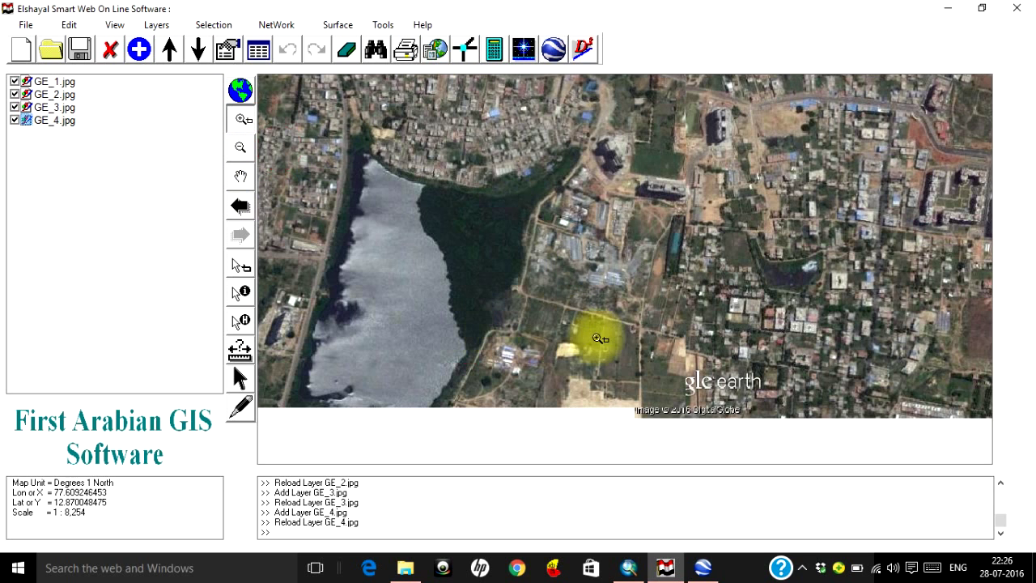
{"action": "left_click_drag", "start_coordinate": [474, 140], "coordinate": [883, 495]}
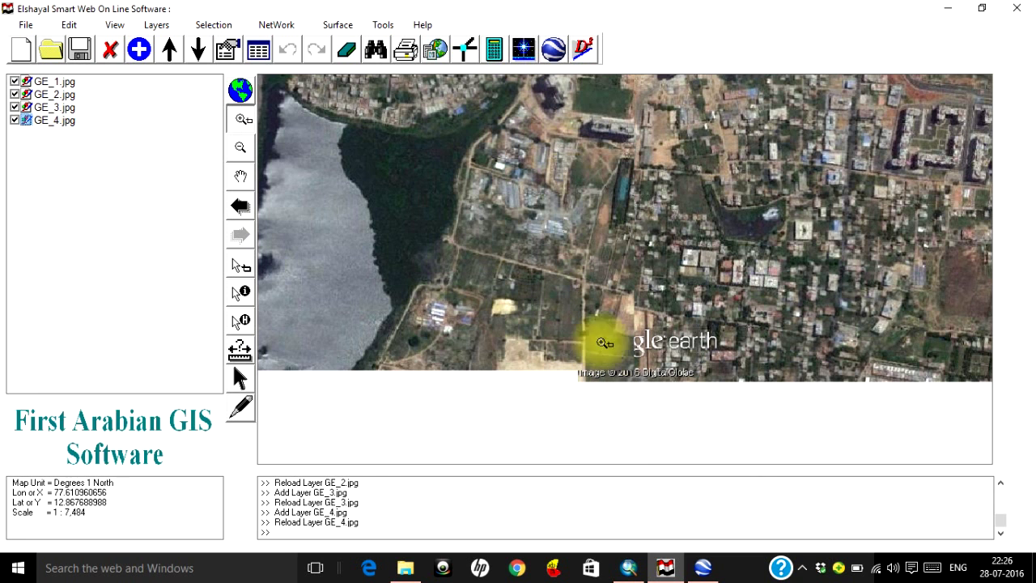
{"action": "left_click", "coordinate": [241, 207]}
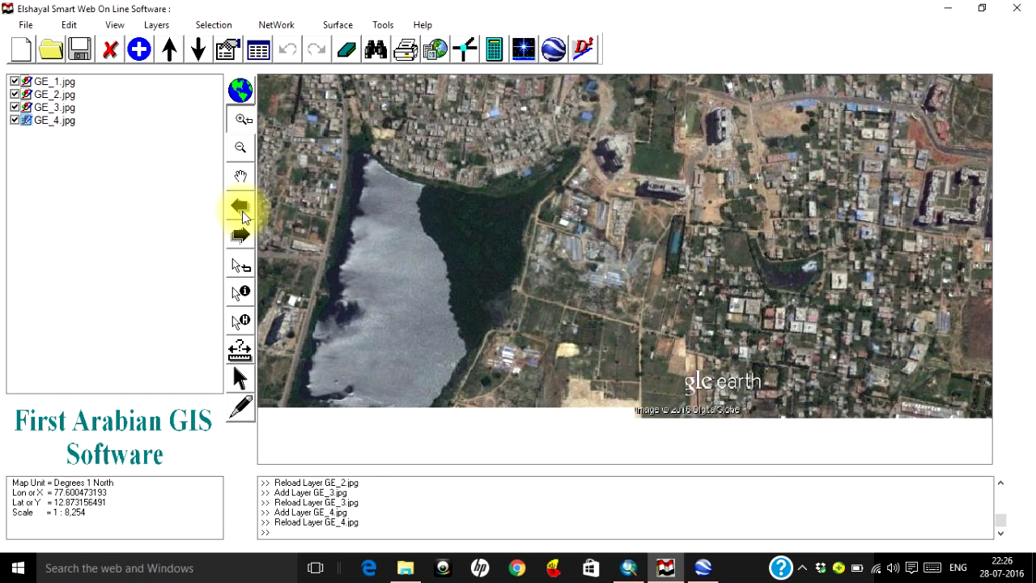
{"action": "left_click", "coordinate": [237, 161]}
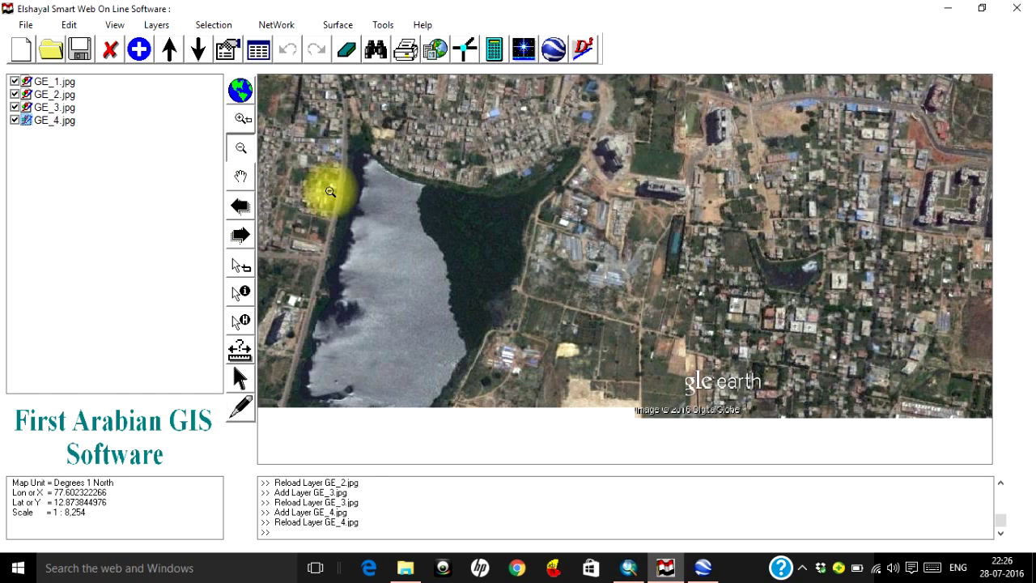
{"action": "left_click", "coordinate": [240, 90]}
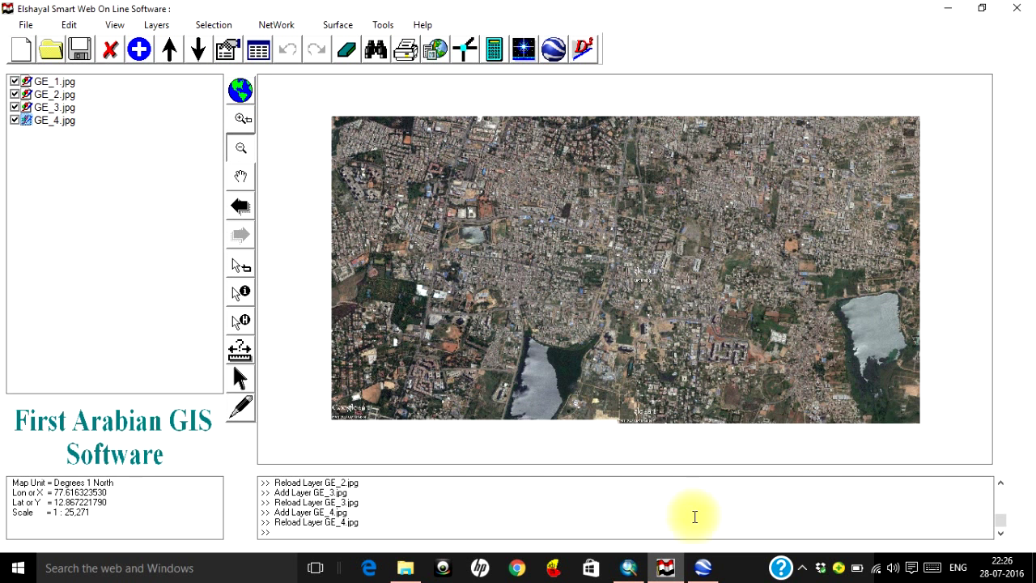
{"action": "left_click", "coordinate": [704, 566]}
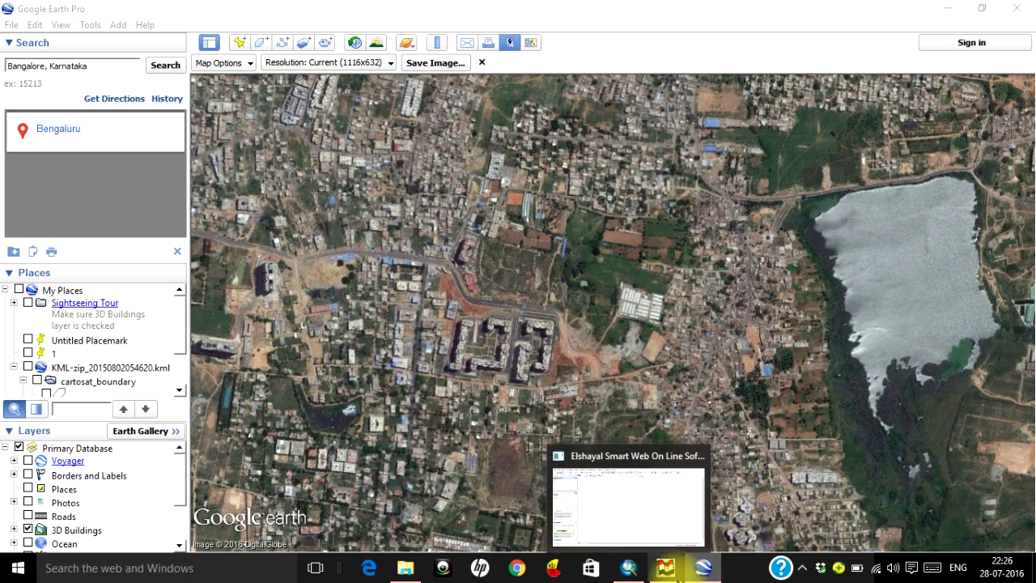
{"action": "left_click", "coordinate": [667, 569]}
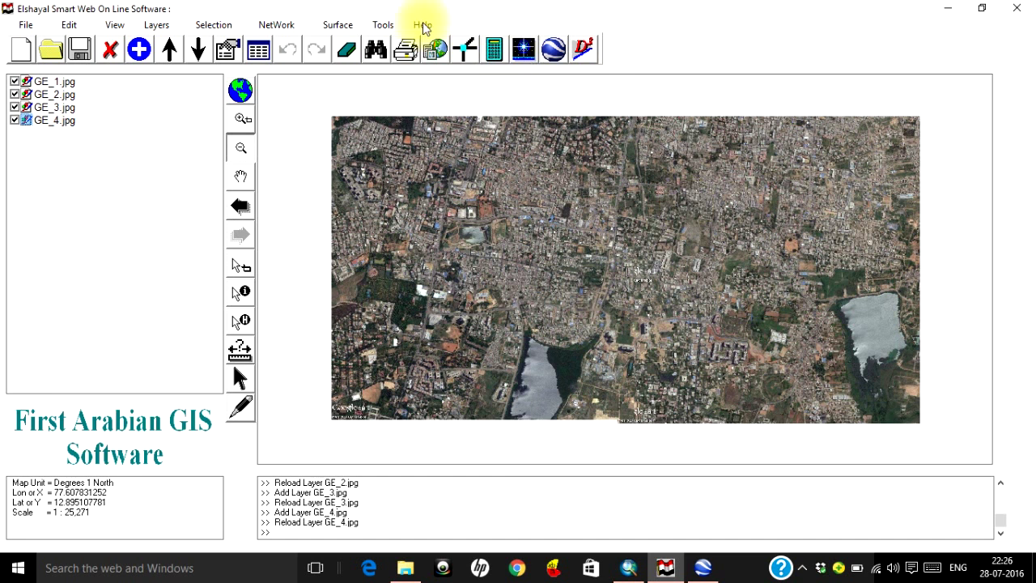
{"action": "left_click", "coordinate": [224, 26]}
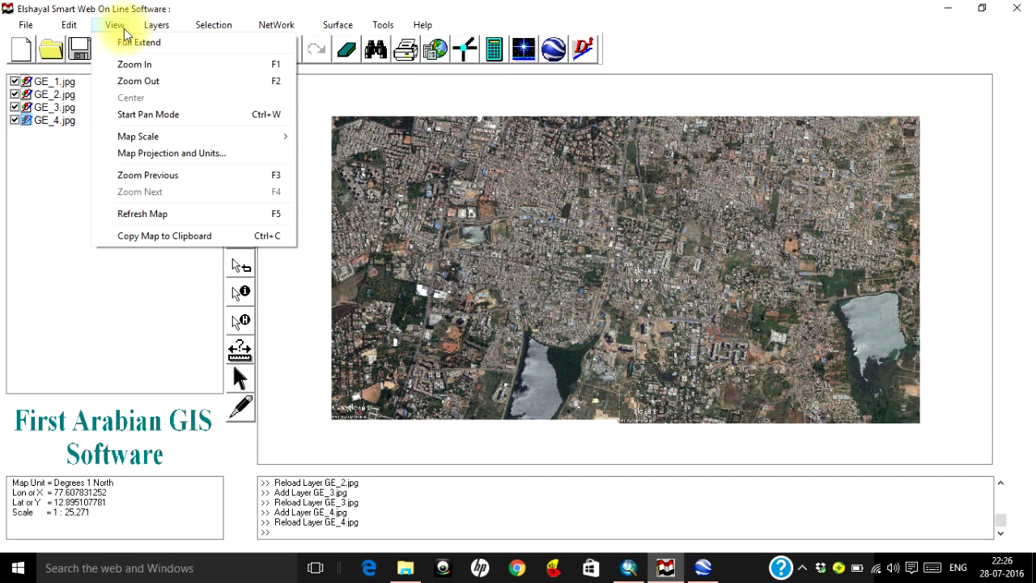
{"action": "mouse_move", "coordinate": [17, 32]}
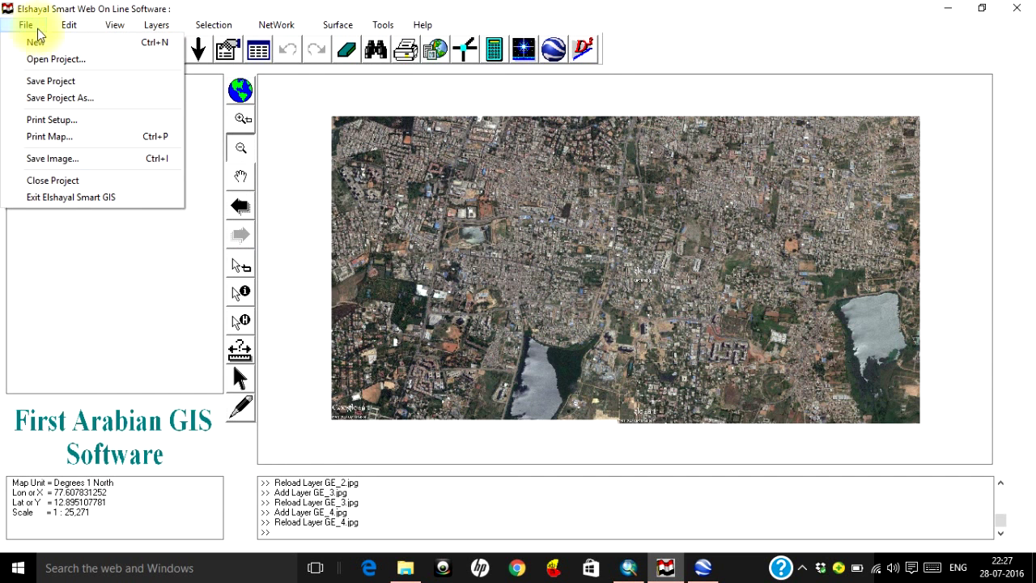
{"action": "mouse_move", "coordinate": [304, 34]}
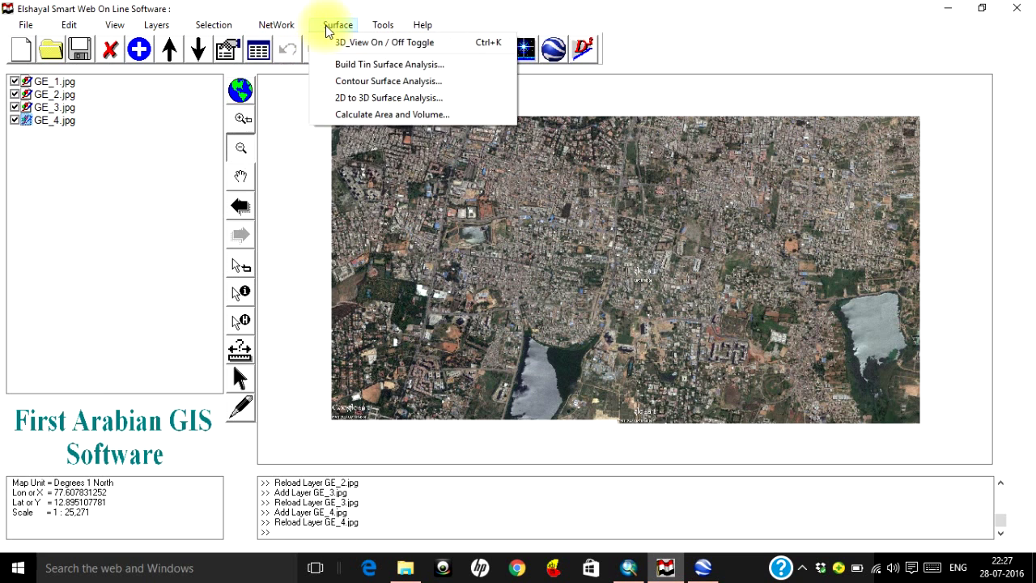
{"action": "mouse_move", "coordinate": [376, 28]}
{"action": "left_click", "coordinate": [515, 16]}
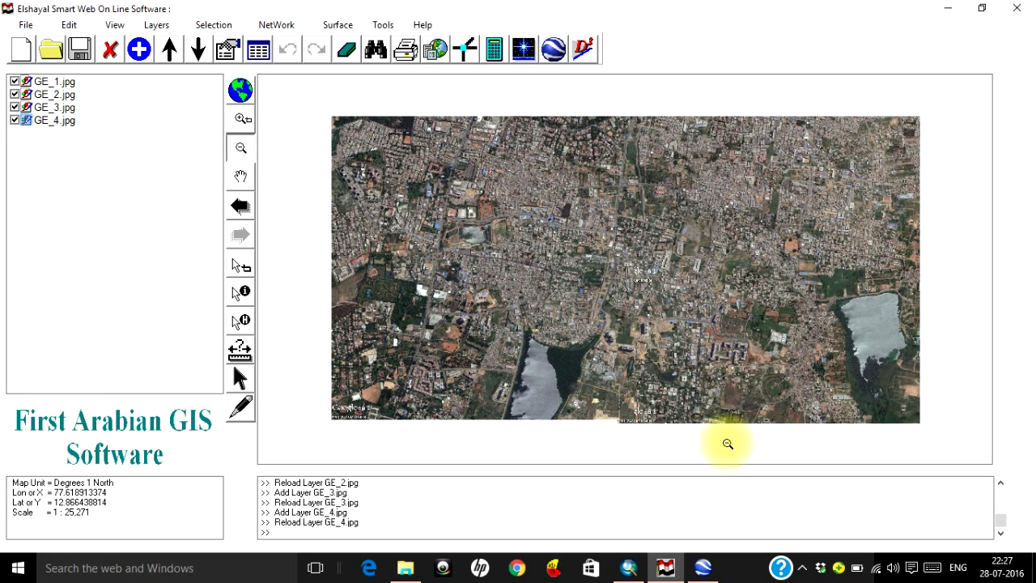
- Switch to ArcMap and add GE_1.jpg, GE_2.jpg, GE_3.jpg and GE_4.jpg from the Google Earth folder to the map
{"action": "left_click", "coordinate": [628, 567]}
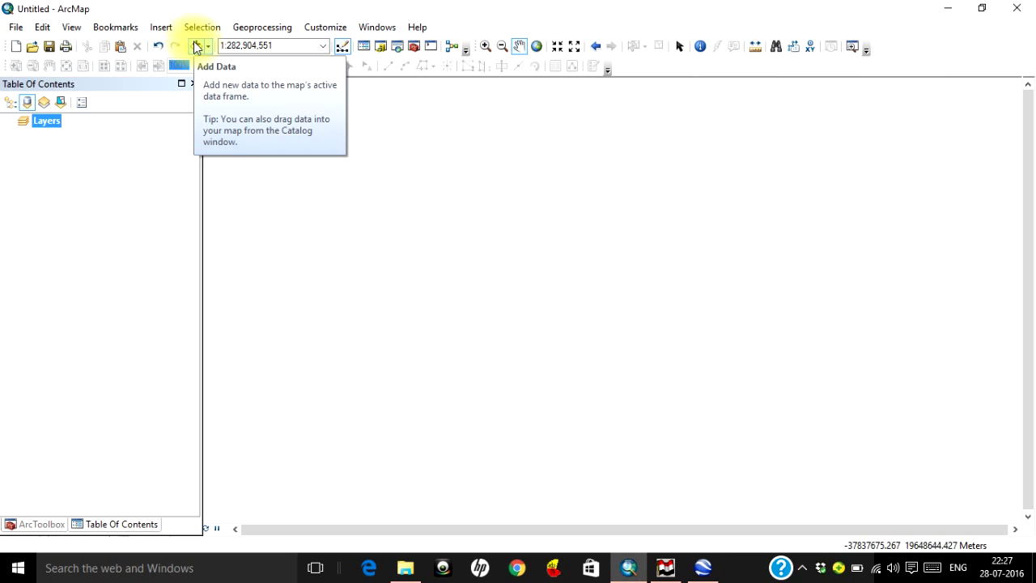
{"action": "left_click", "coordinate": [196, 46]}
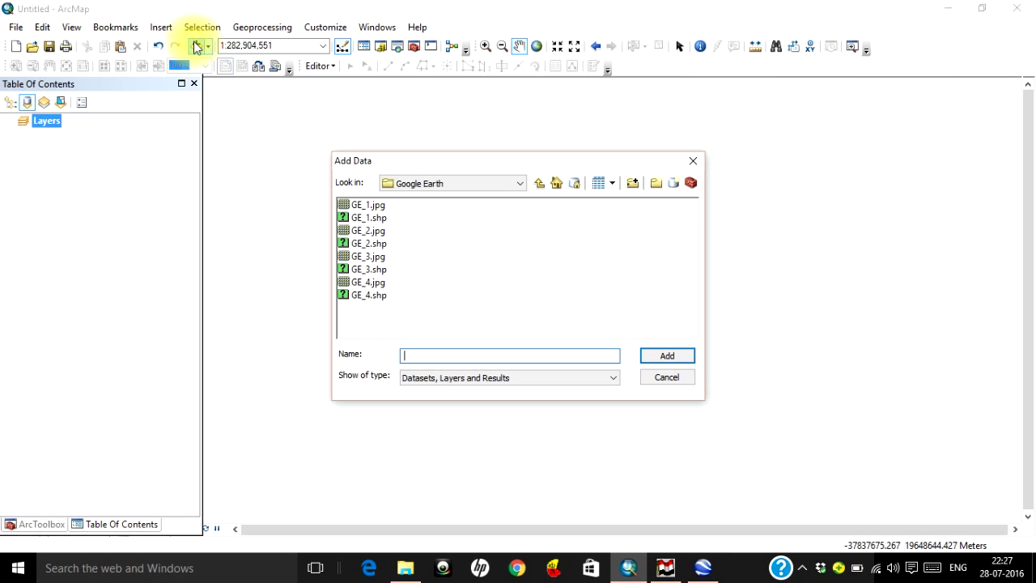
{"action": "left_click", "coordinate": [365, 208]}
{"action": "left_click", "coordinate": [364, 232], "text": "ctrl"}
{"action": "left_click", "coordinate": [362, 256], "text": "ctrl"}
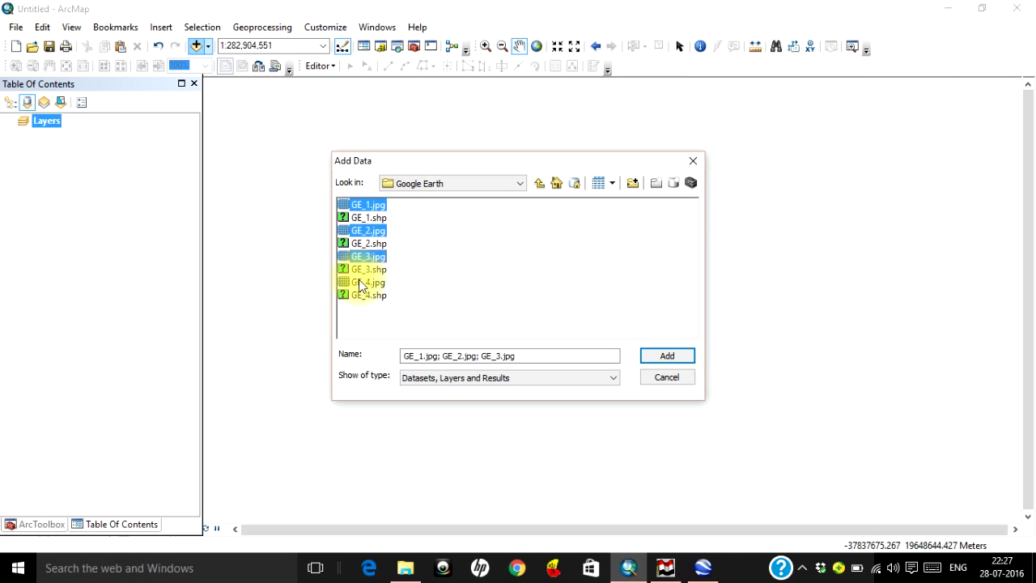
{"action": "left_click", "coordinate": [364, 282], "text": "ctrl"}
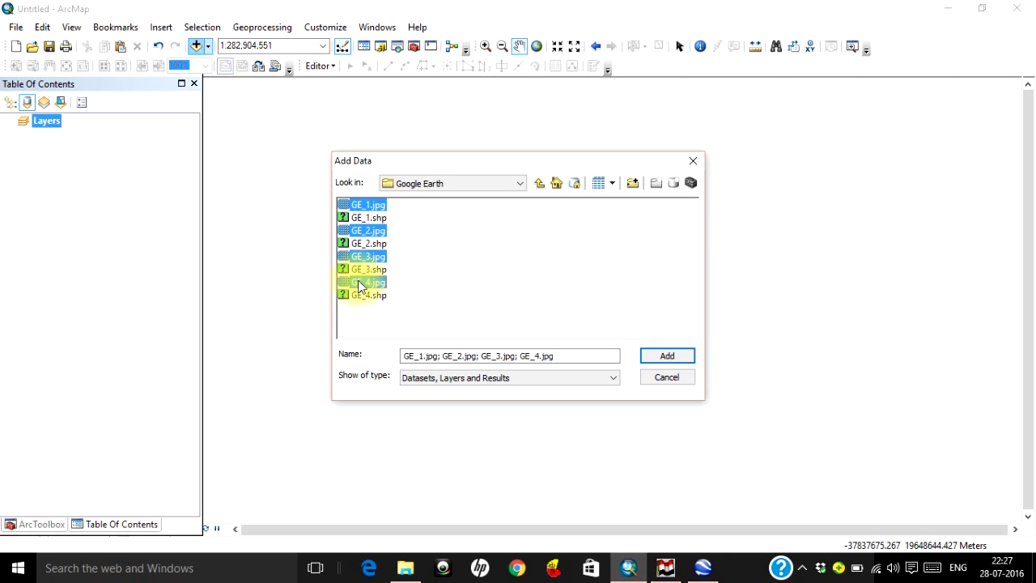
{"action": "left_click", "coordinate": [657, 354]}
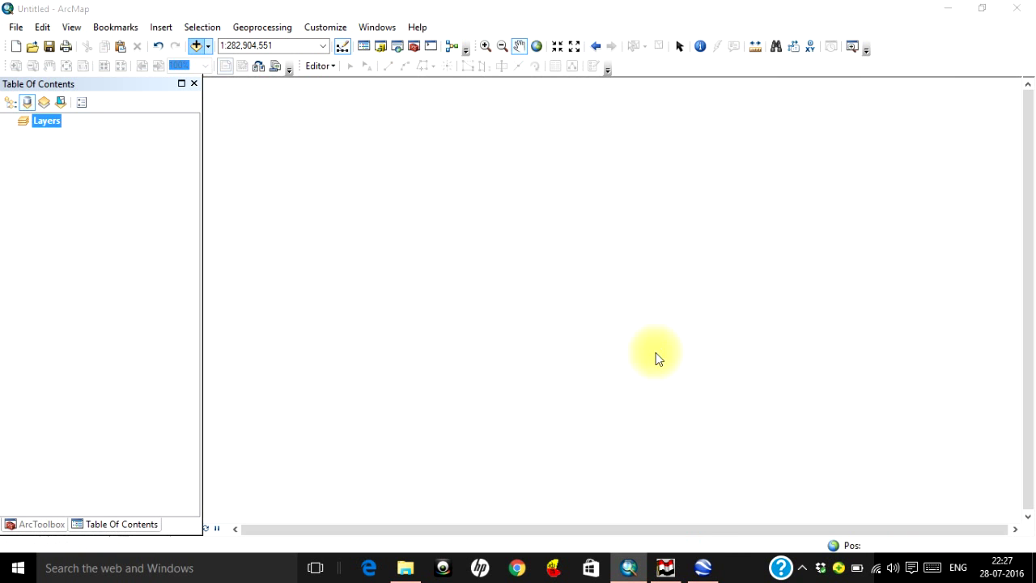
{"action": "left_click", "coordinate": [642, 352]}
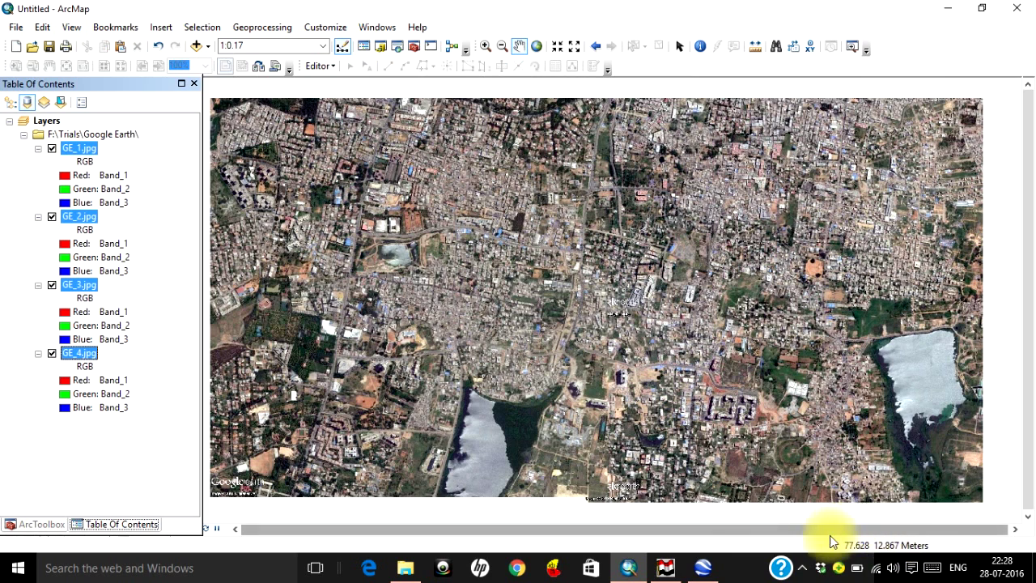
- Examine the joins between the four added images close up around the centre of the mosaic
{"action": "left_click", "coordinate": [484, 46]}
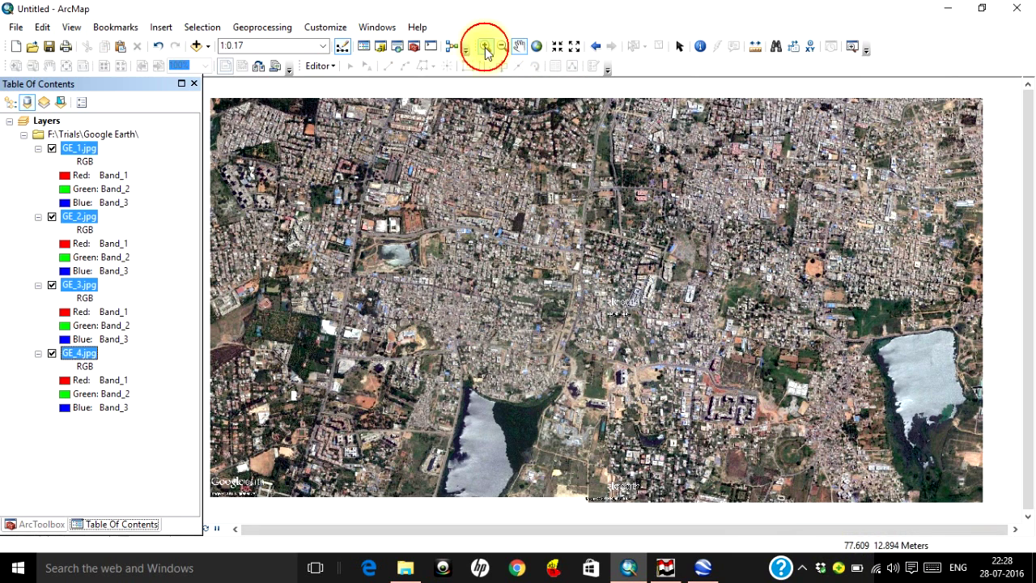
{"action": "left_click", "coordinate": [670, 340]}
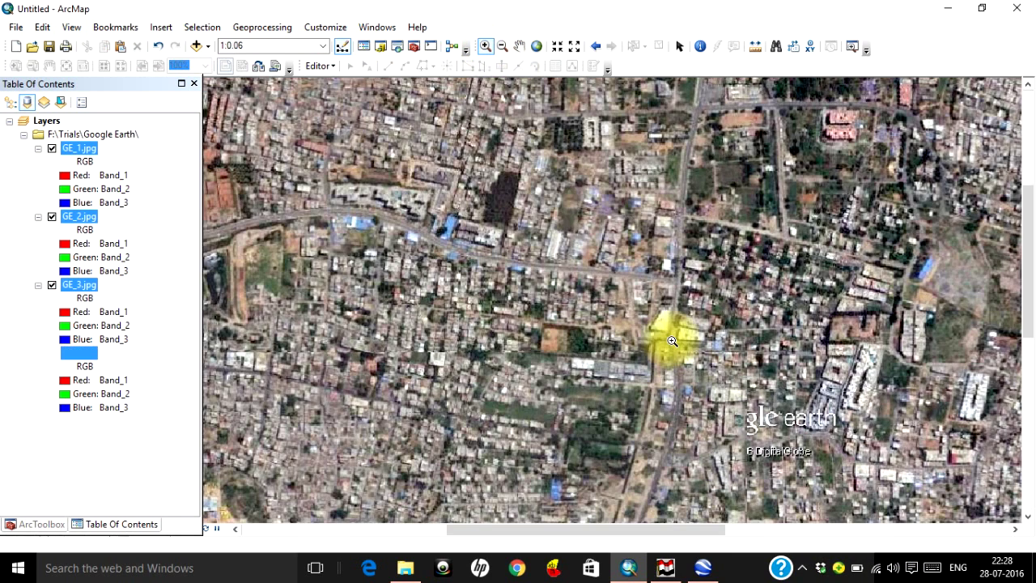
{"action": "left_click", "coordinate": [502, 46]}
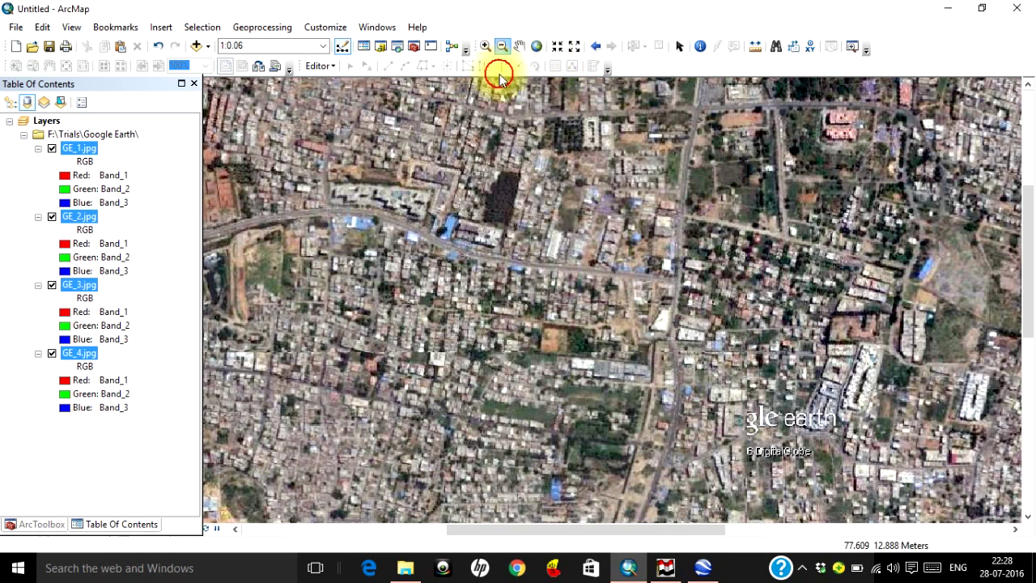
{"action": "left_click", "coordinate": [833, 490]}
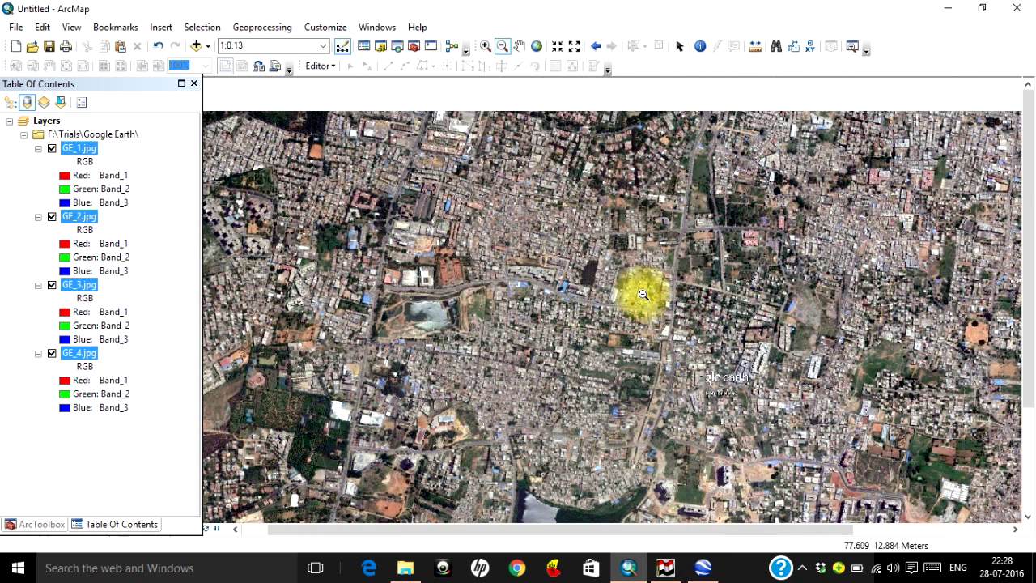
{"action": "left_click", "coordinate": [180, 179]}
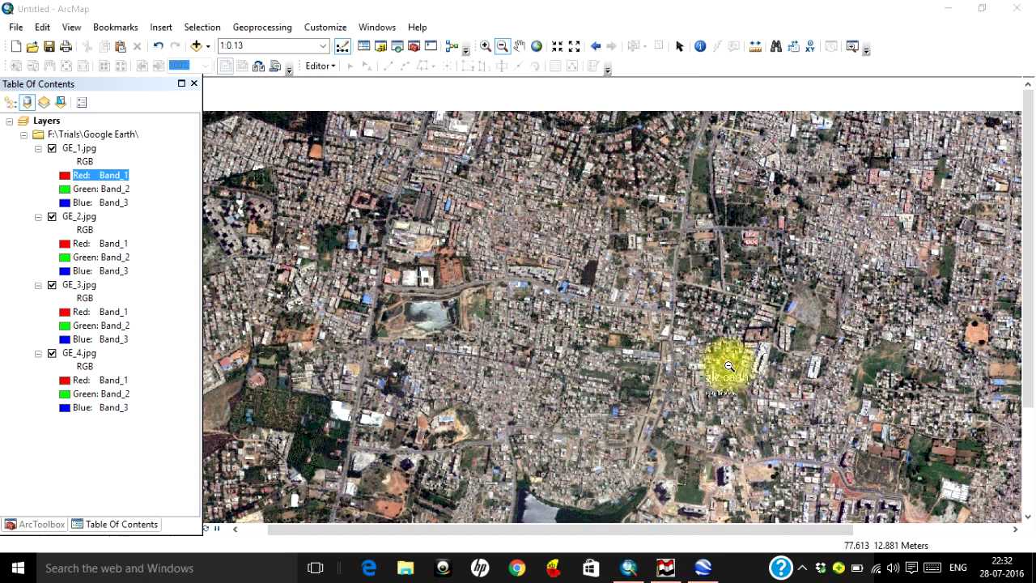
{"action": "left_click", "coordinate": [484, 48]}
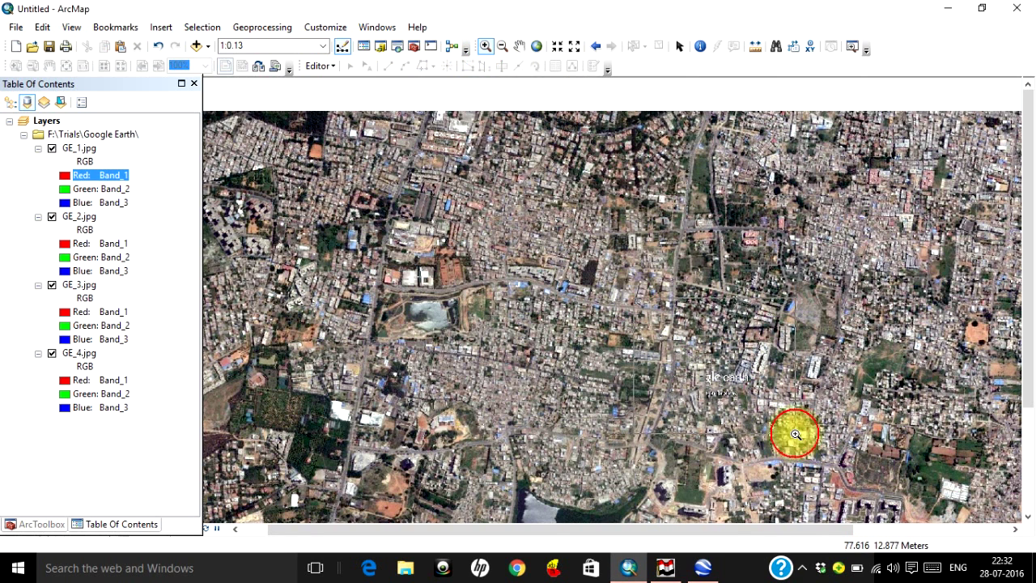
{"action": "left_click", "coordinate": [795, 434]}
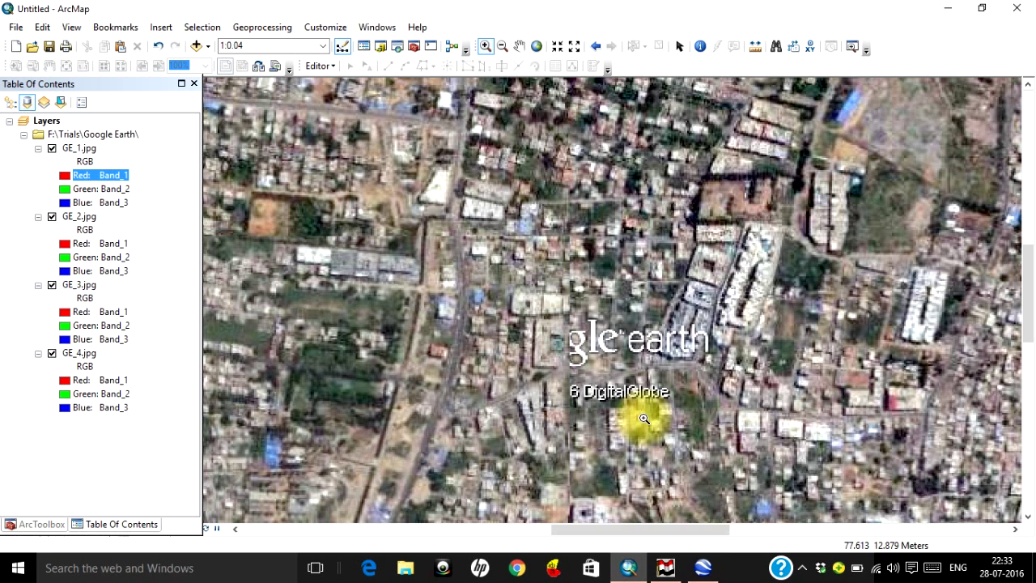
- Switch to Google Earth Pro and set the resolution for saving the image to Maximum (4800x2718)
{"action": "left_click", "coordinate": [535, 47]}
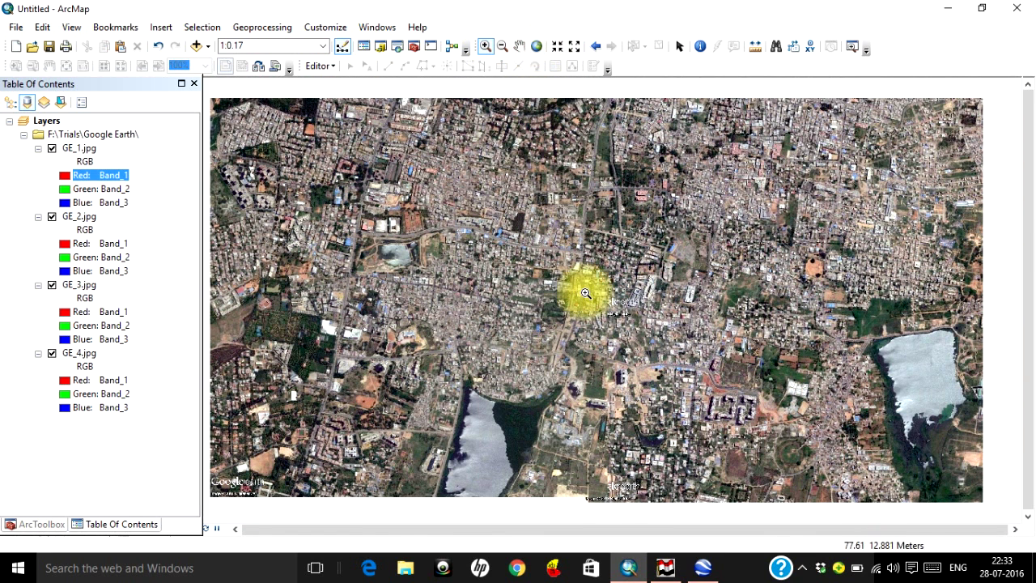
{"action": "left_click", "coordinate": [704, 569]}
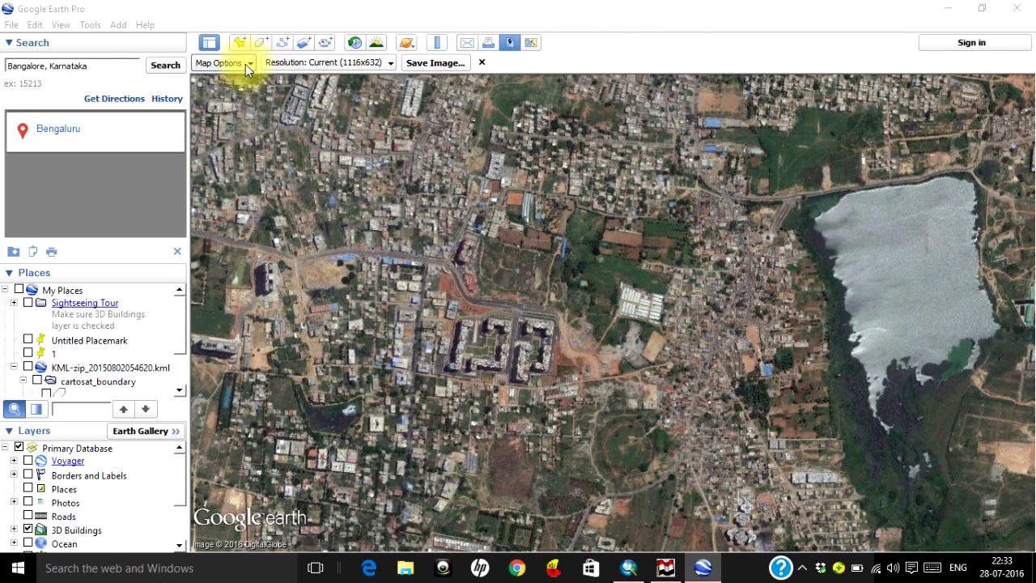
{"action": "left_click", "coordinate": [291, 65]}
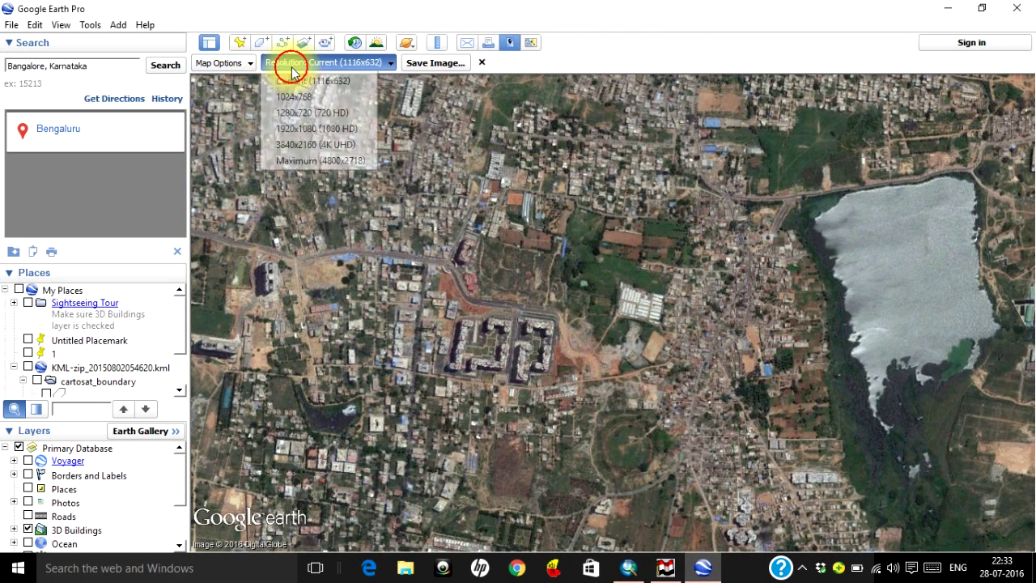
{"action": "left_click", "coordinate": [302, 159]}
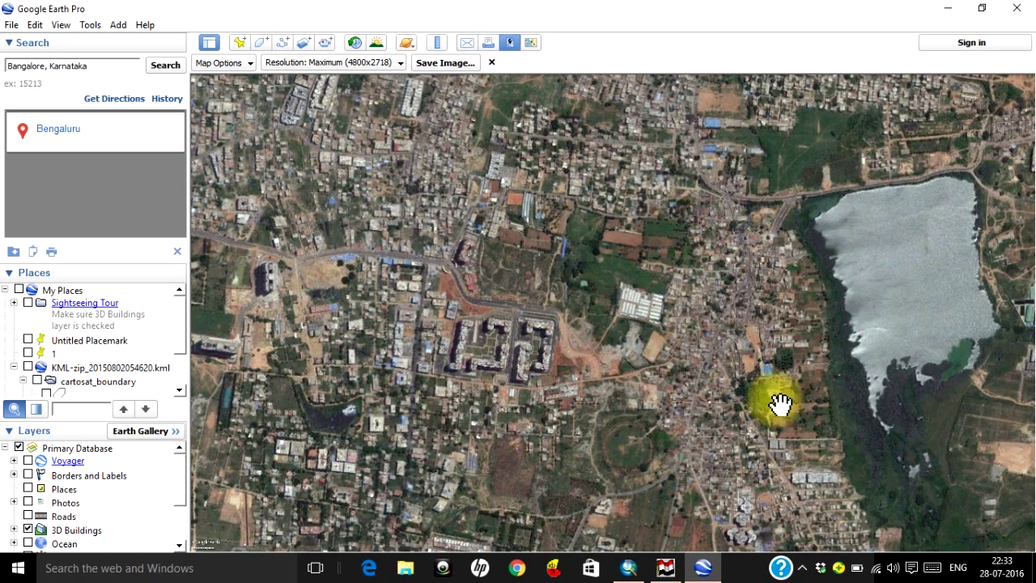
- Review the available resolutions for saving the image, from the current view size up to the maximum, and return to Elshayal Smart
{"action": "left_click", "coordinate": [374, 63]}
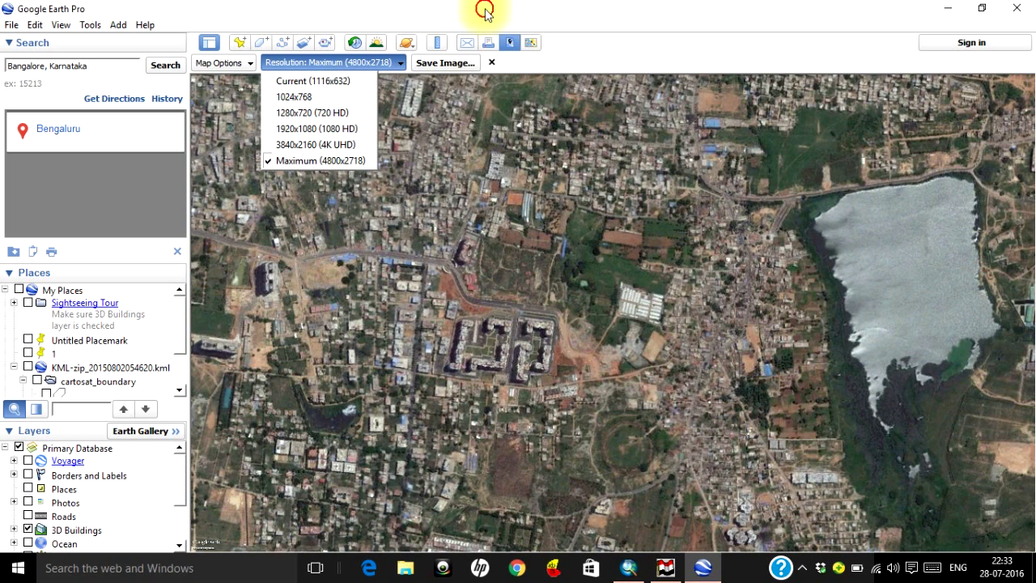
{"action": "left_click", "coordinate": [322, 67]}
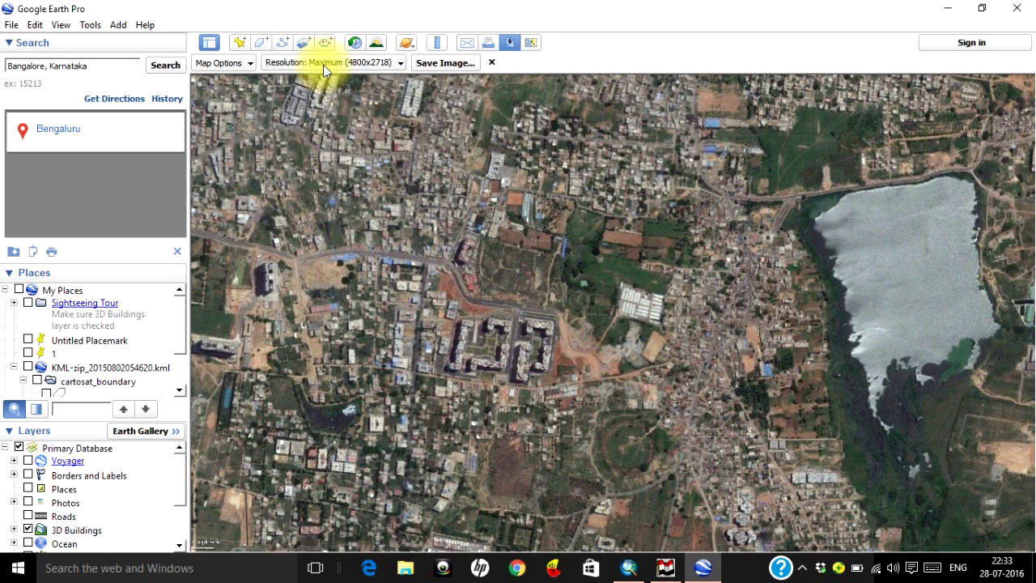
{"action": "left_click", "coordinate": [323, 66]}
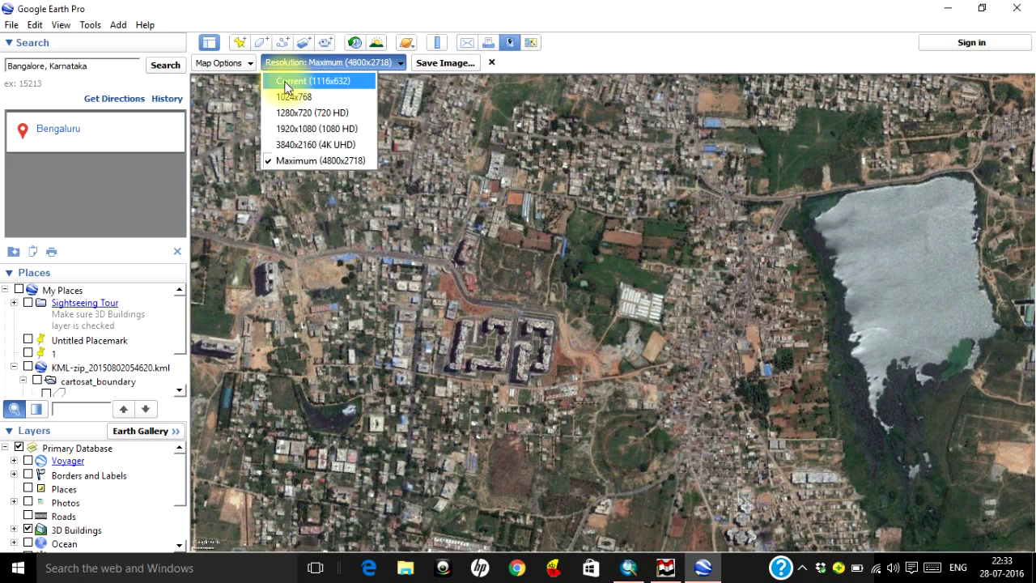
{"action": "left_click", "coordinate": [304, 64]}
{"action": "left_click", "coordinate": [304, 63]}
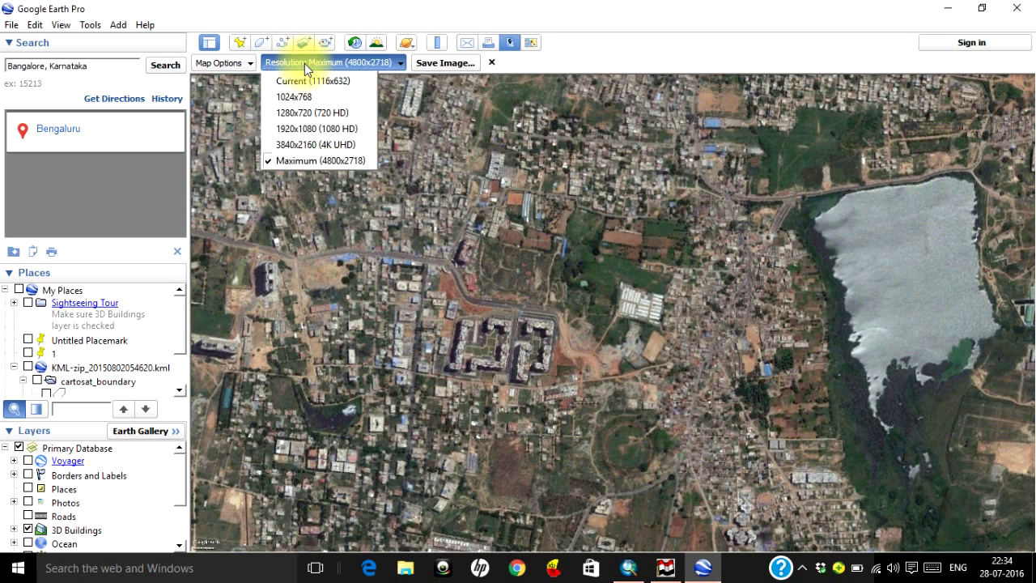
{"action": "left_click", "coordinate": [382, 36]}
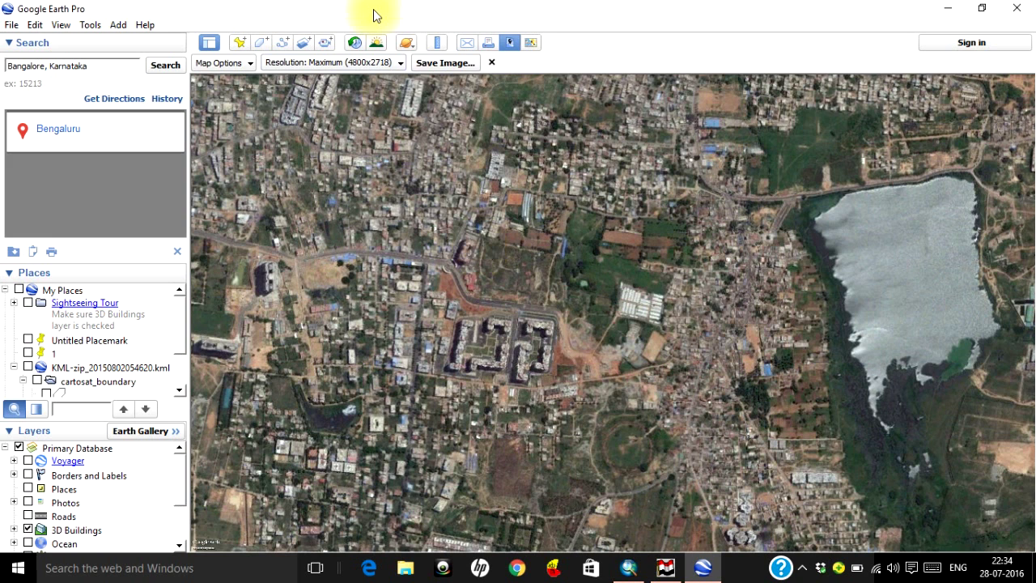
{"action": "left_click", "coordinate": [338, 63]}
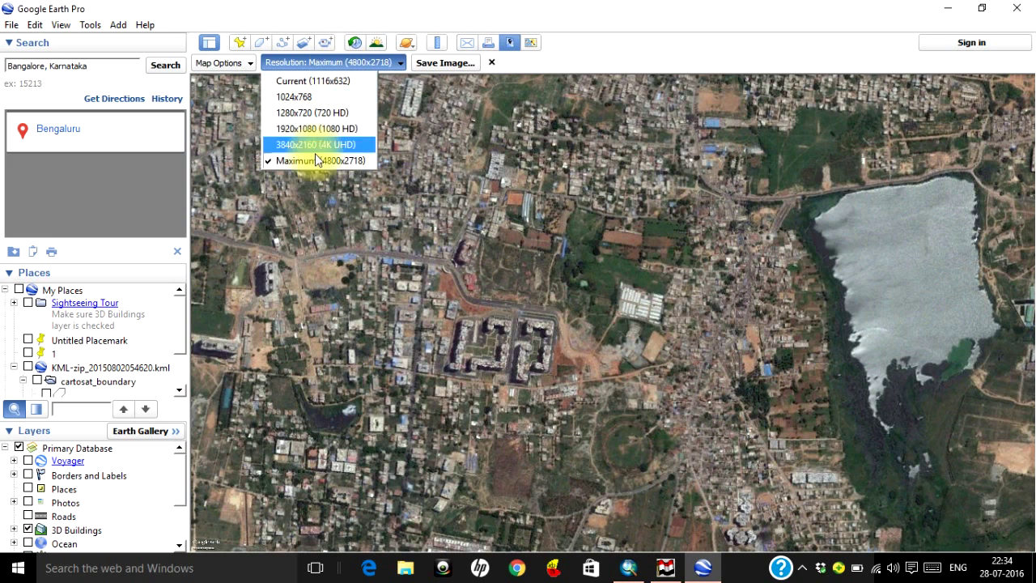
{"action": "double_click", "coordinate": [349, 8]}
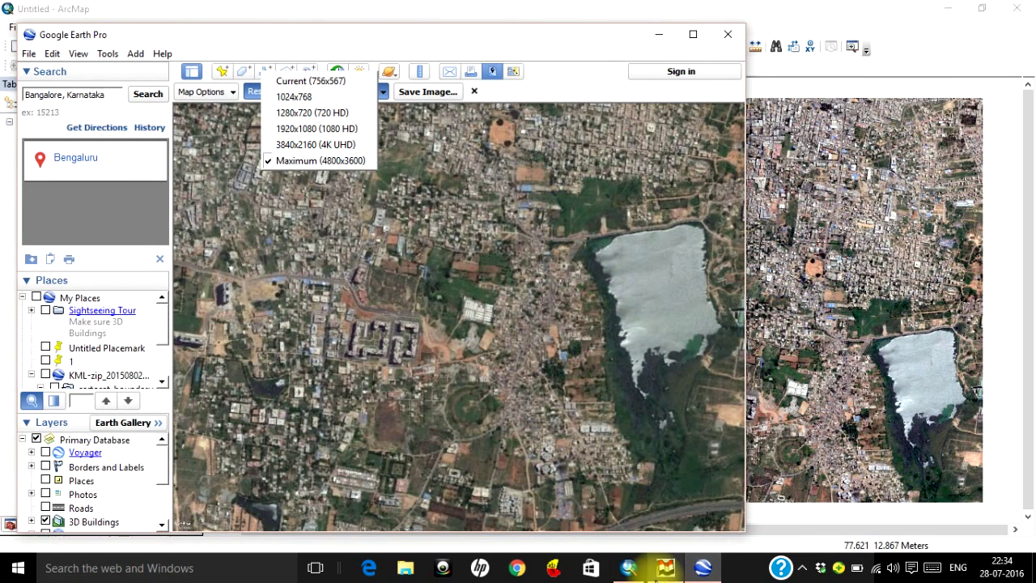
{"action": "left_click", "coordinate": [663, 568]}
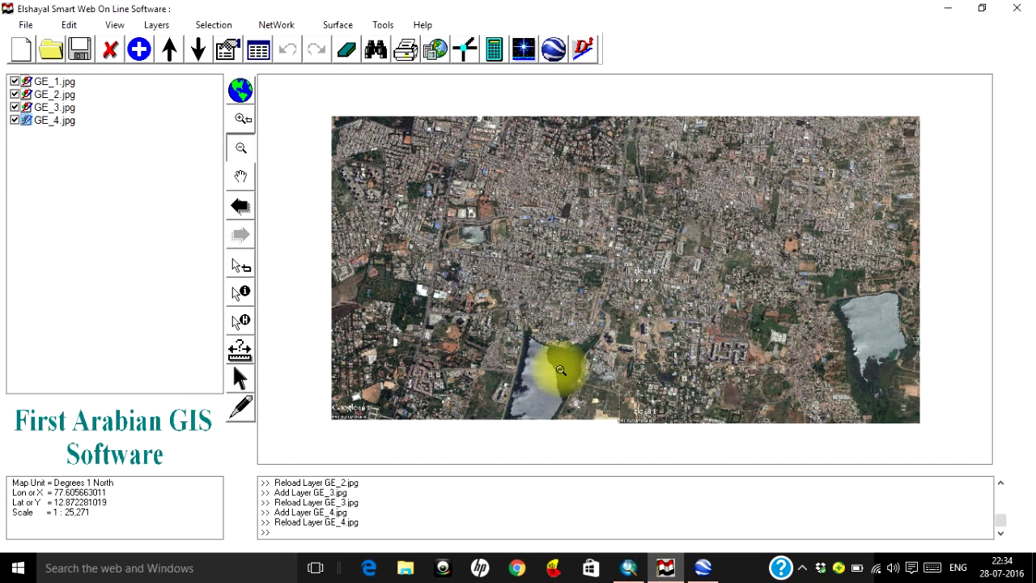